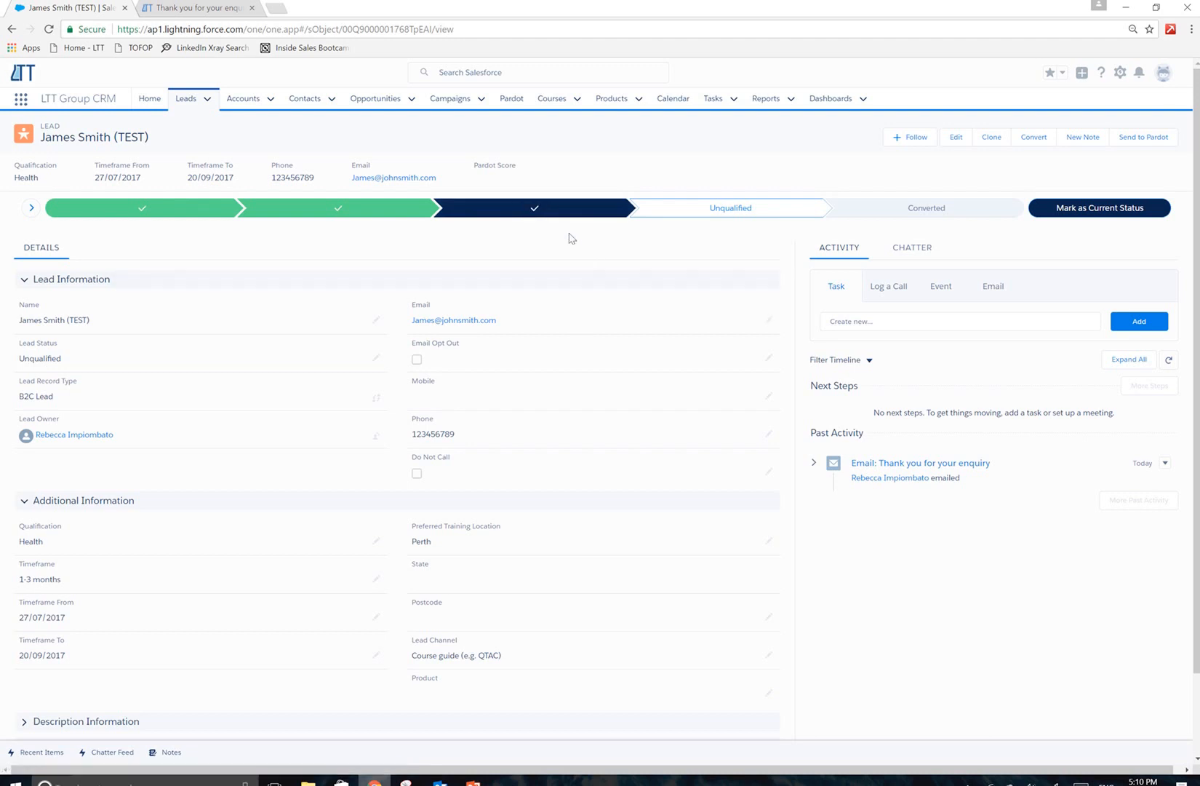
Start converting the test lead and replace its record owner with the new owner's name.
click(960, 211)
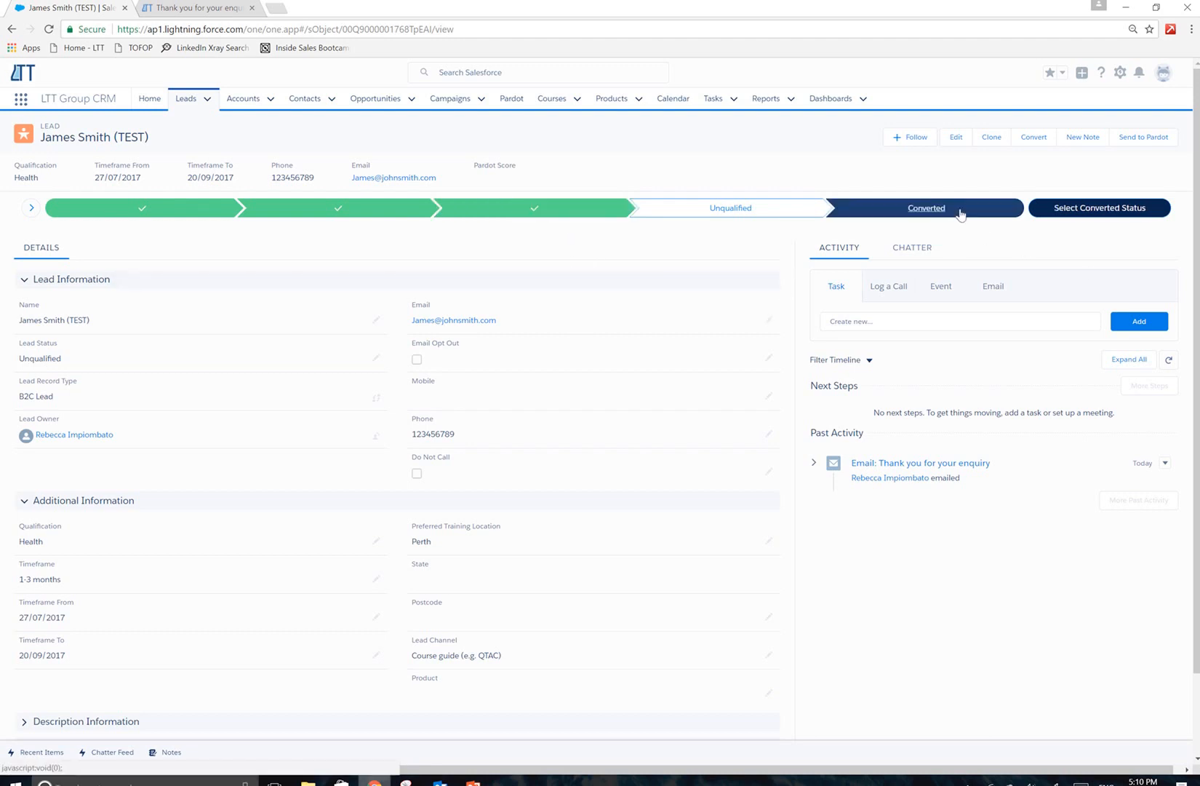
click(1087, 210)
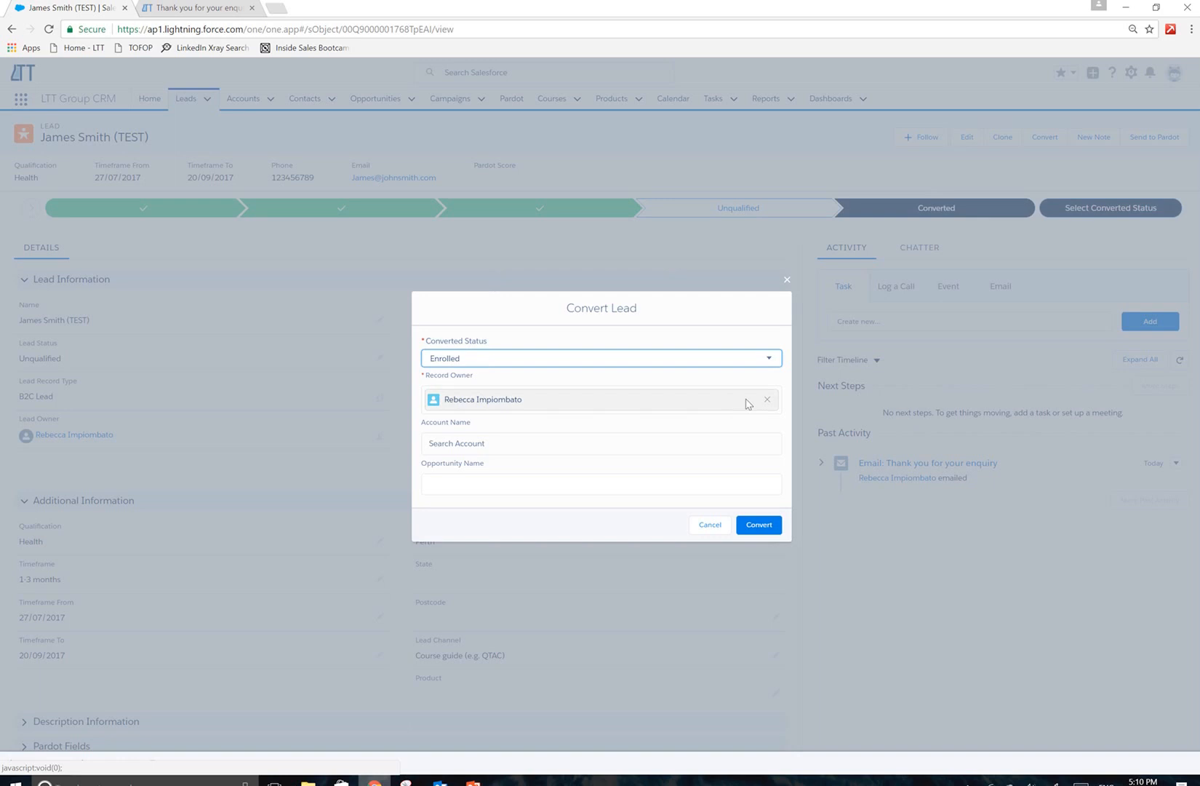
click(768, 400)
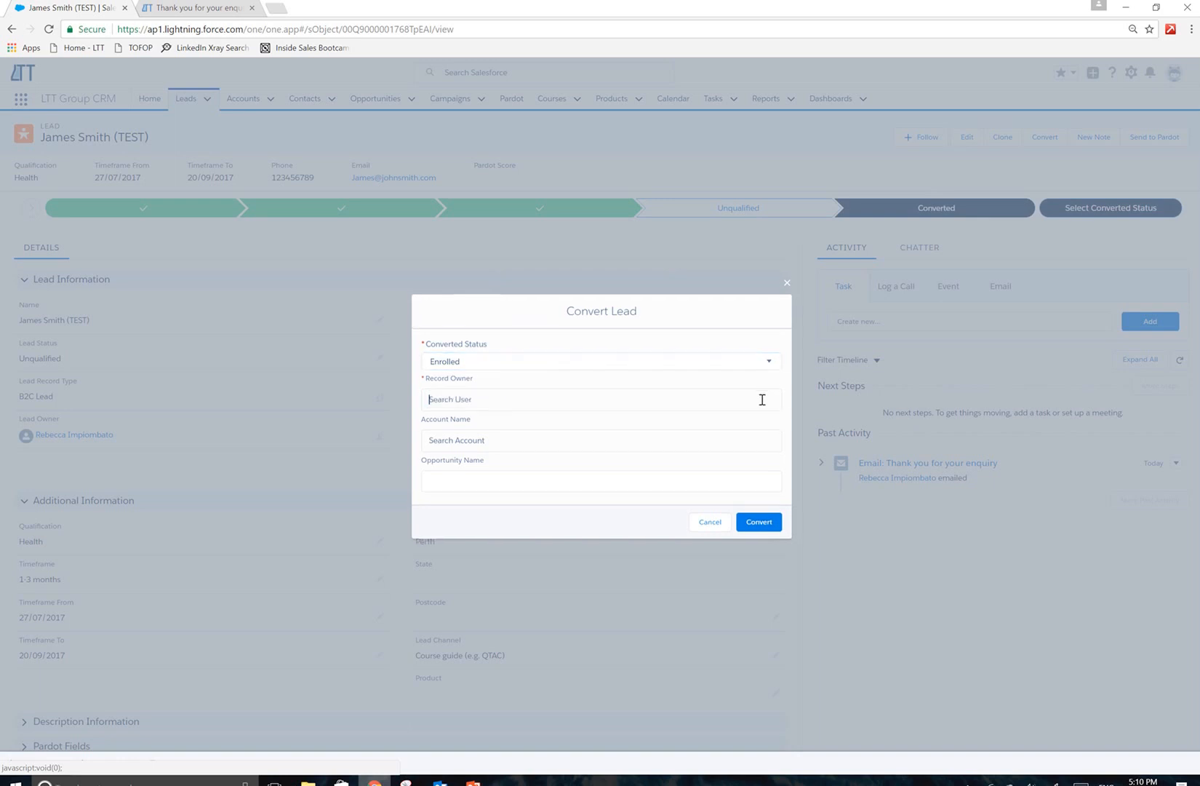
click(689, 433)
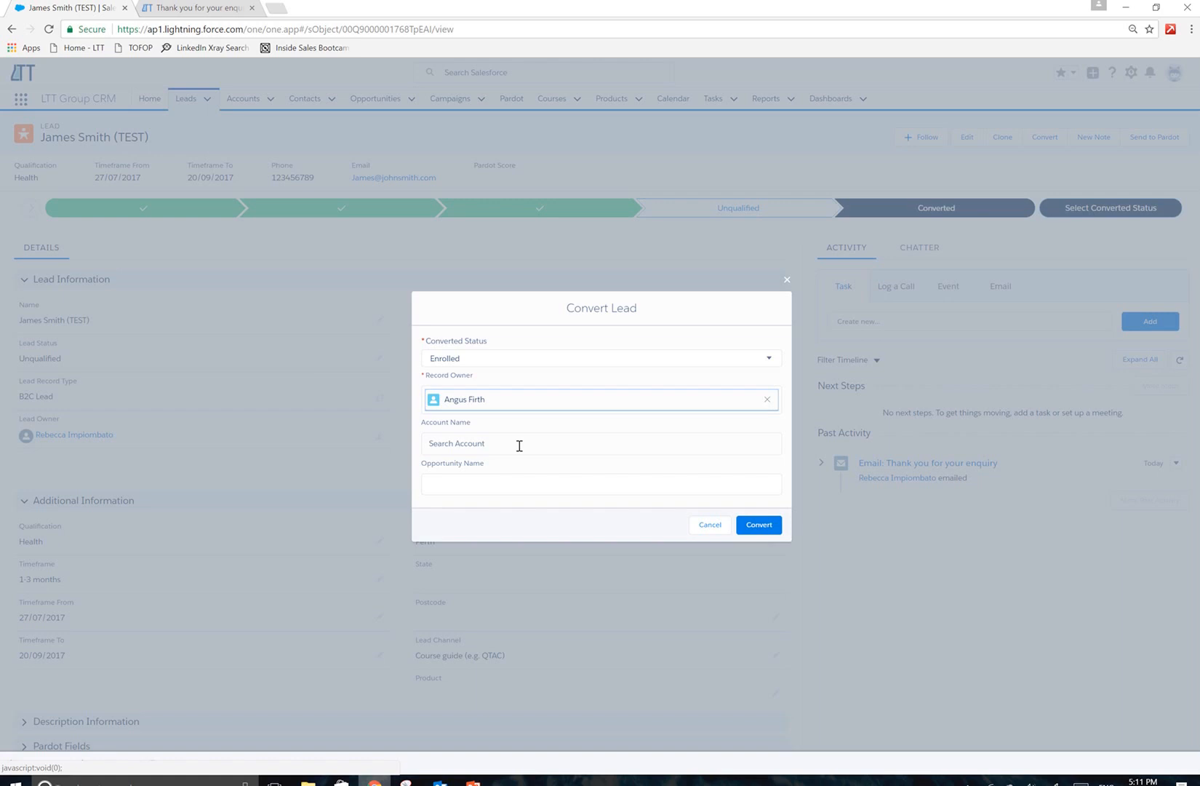
Name the opportunity with the lead's name followed by "(test)" and convert the lead with status Enrolled.
click(522, 489)
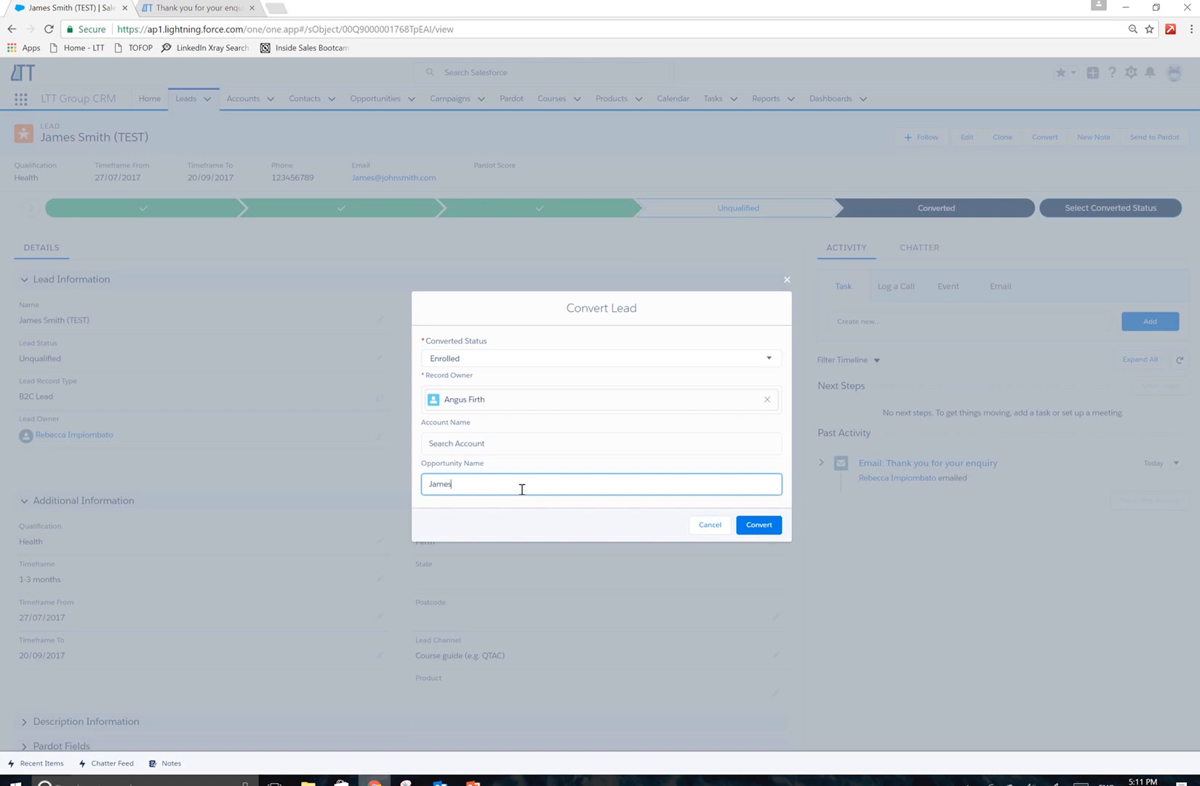
text(Smith (test)
click(757, 524)
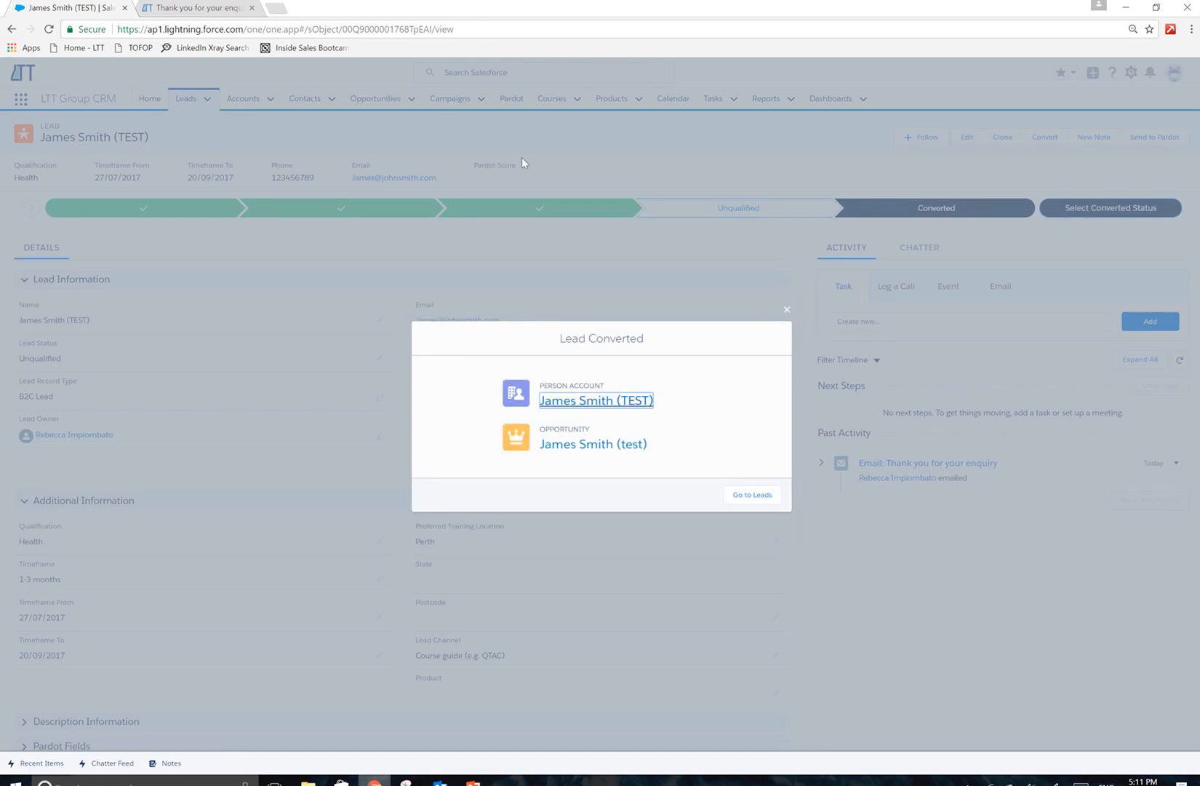
mouse_move(500, 2)
click(518, 23)
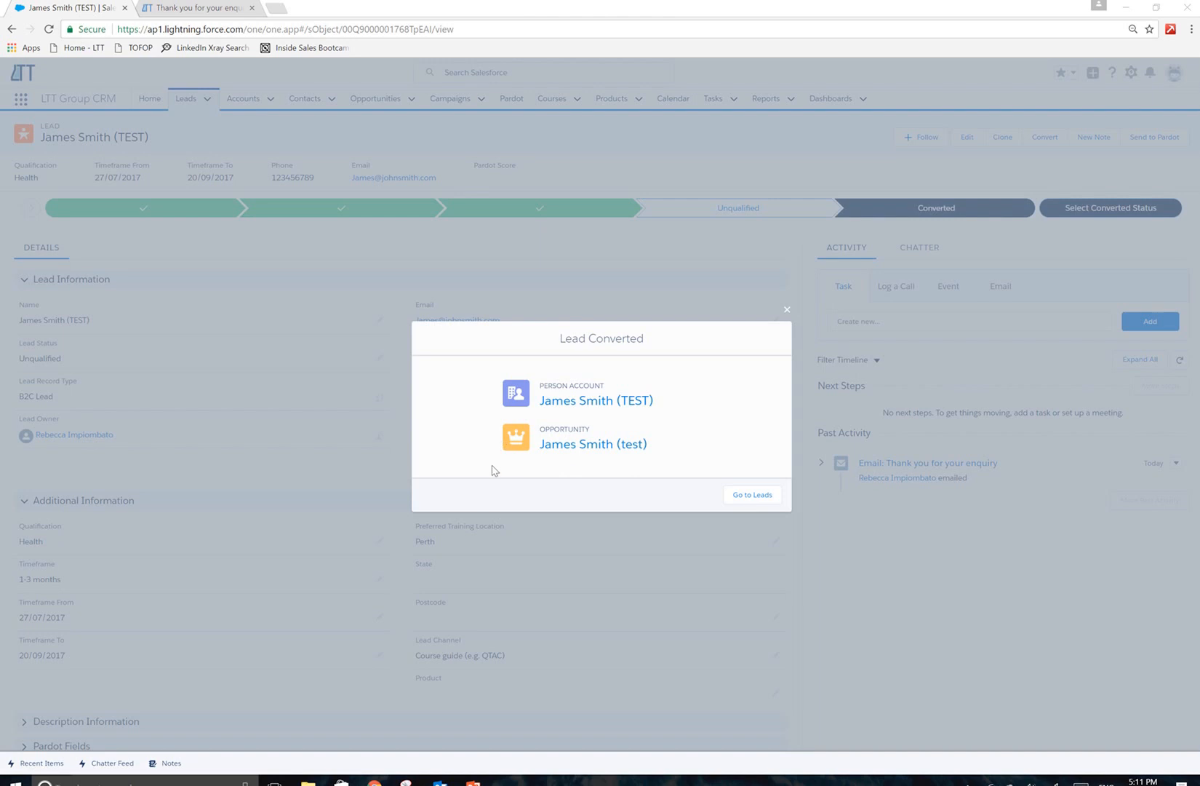
Open the new opportunity, assign it the course "Cert III - Path - Perth - Jul 3, 17" and save the record.
click(604, 444)
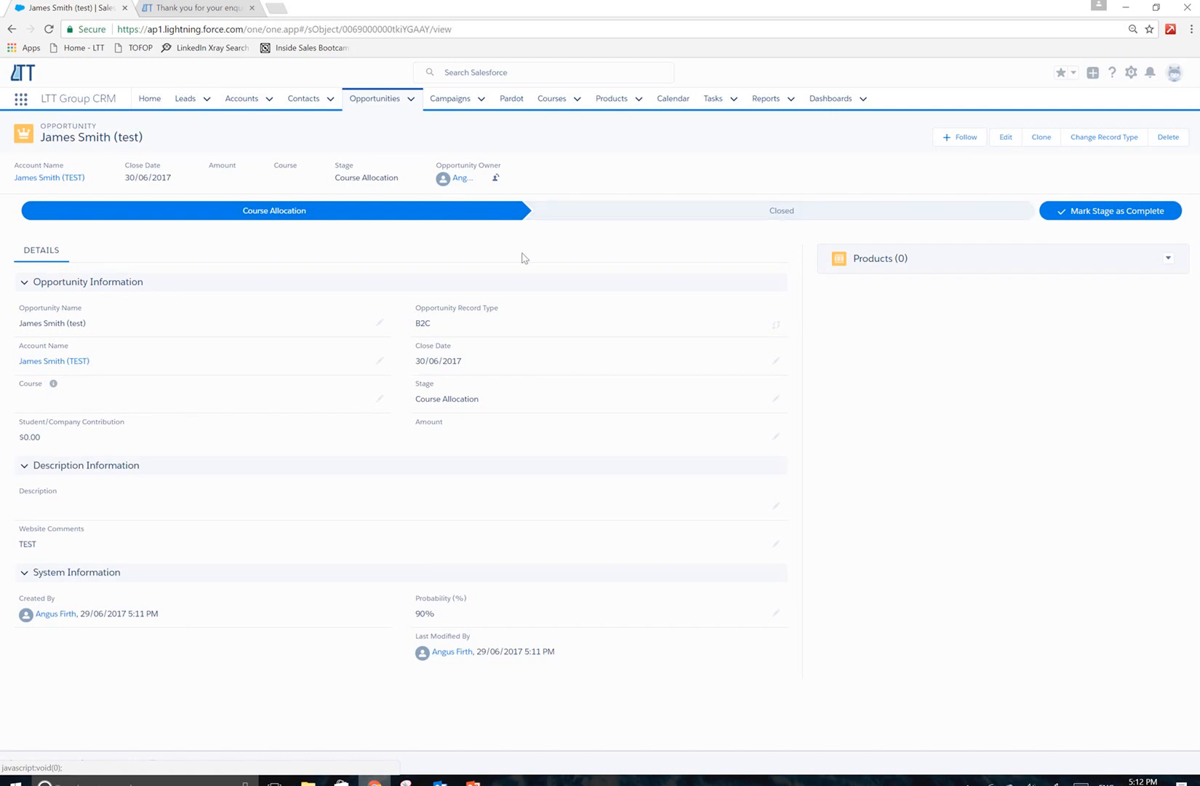
click(381, 401)
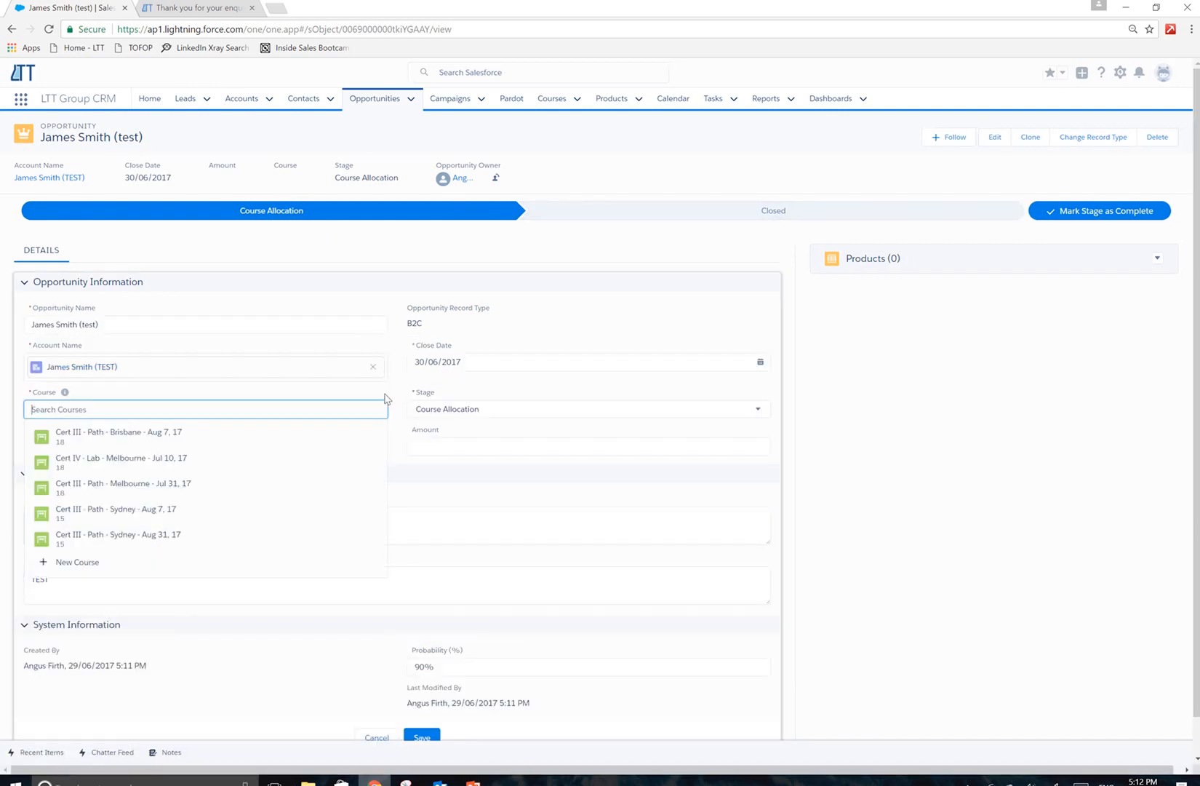
text(cert III )
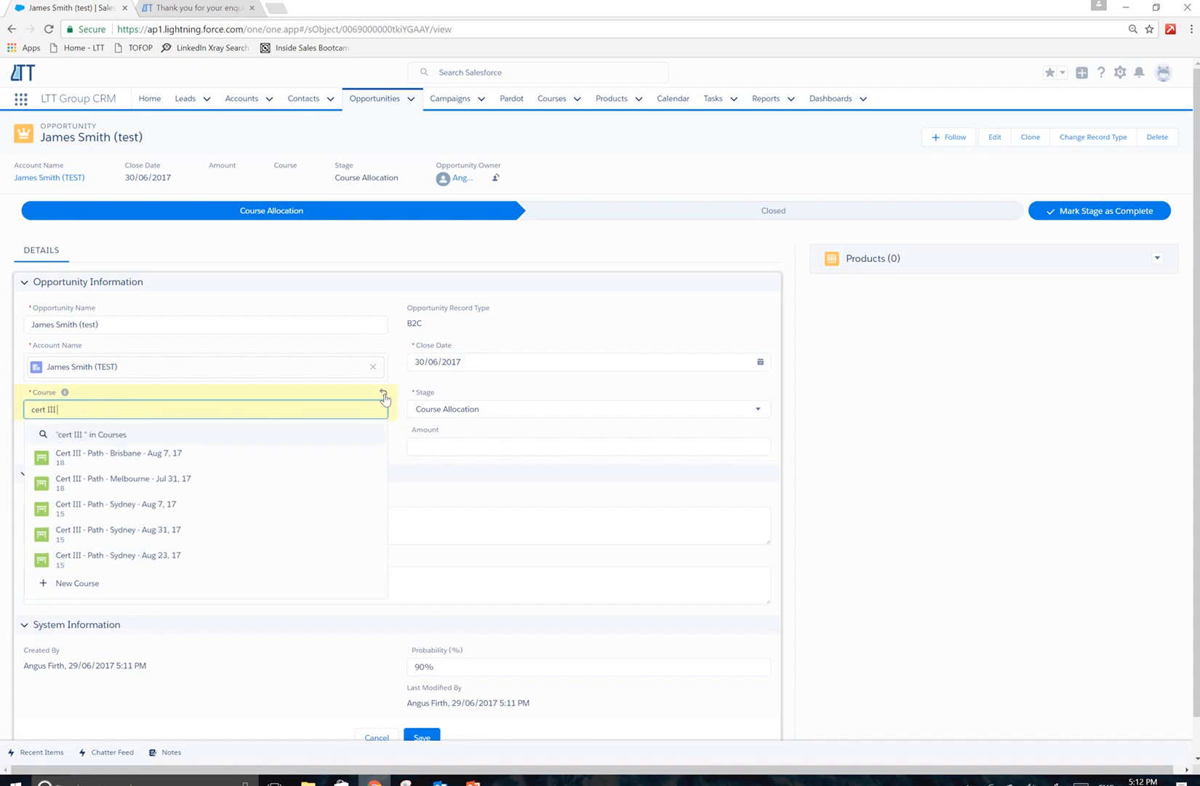
text(Path perth)
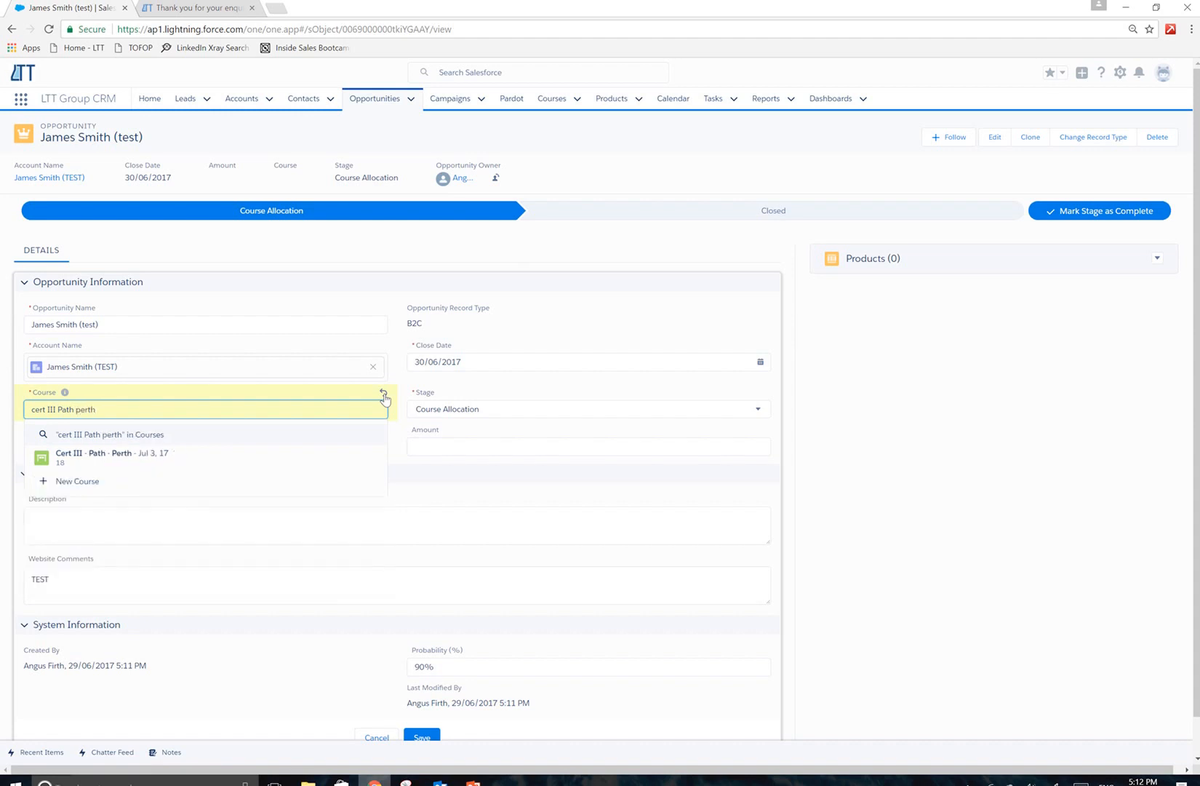
click(188, 460)
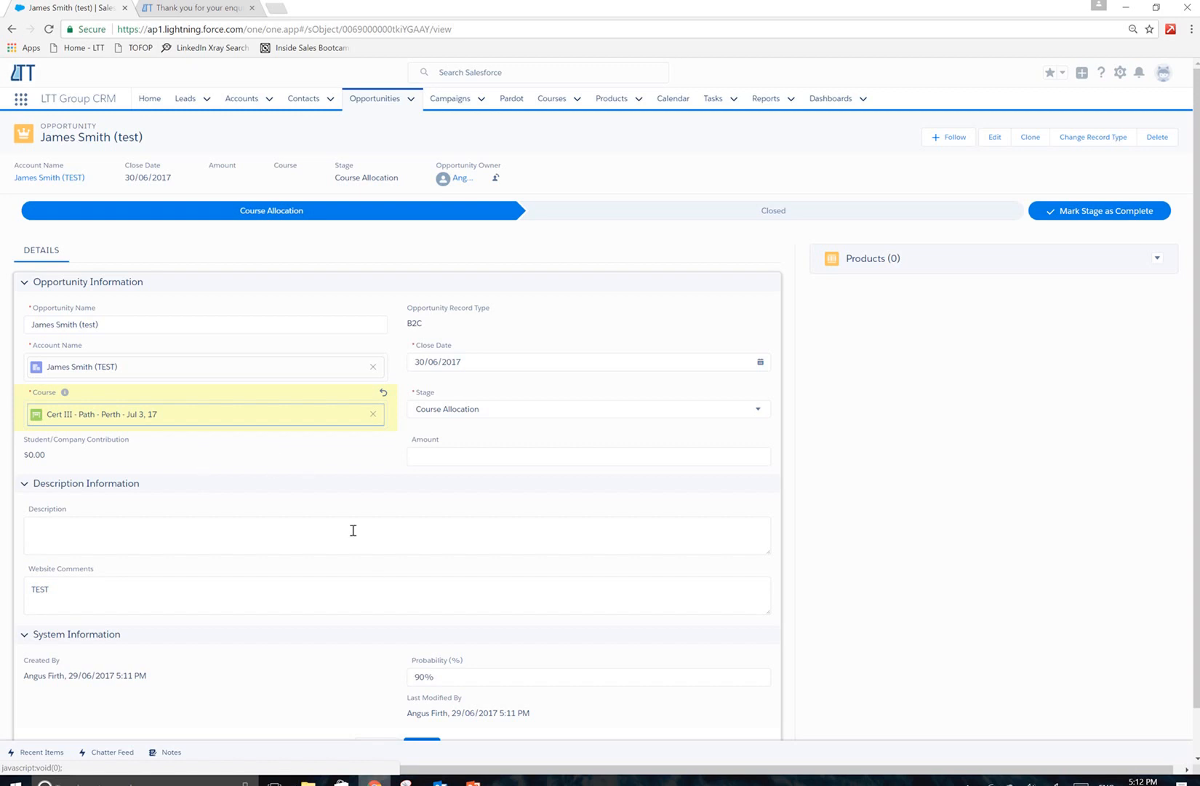
scroll(384, 573, down, 2)
click(421, 708)
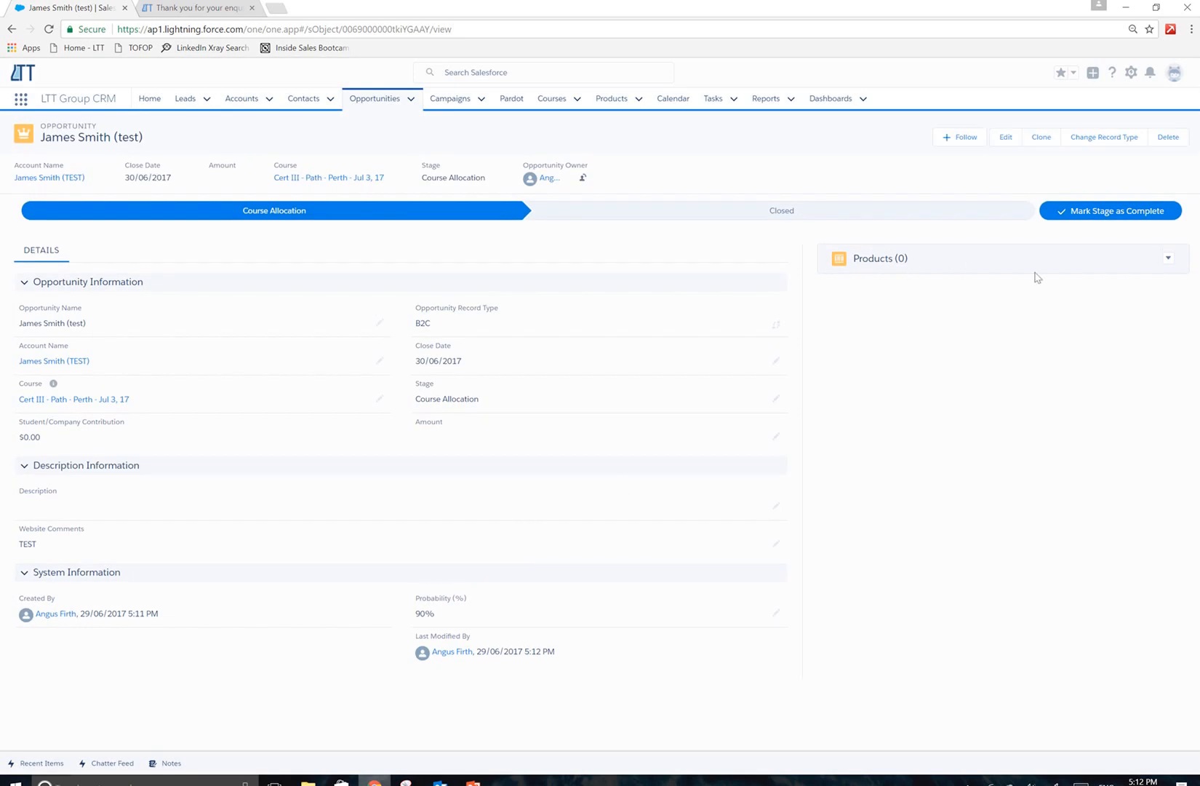
Associate the WA Price Book with the opportunity's products.
click(1169, 259)
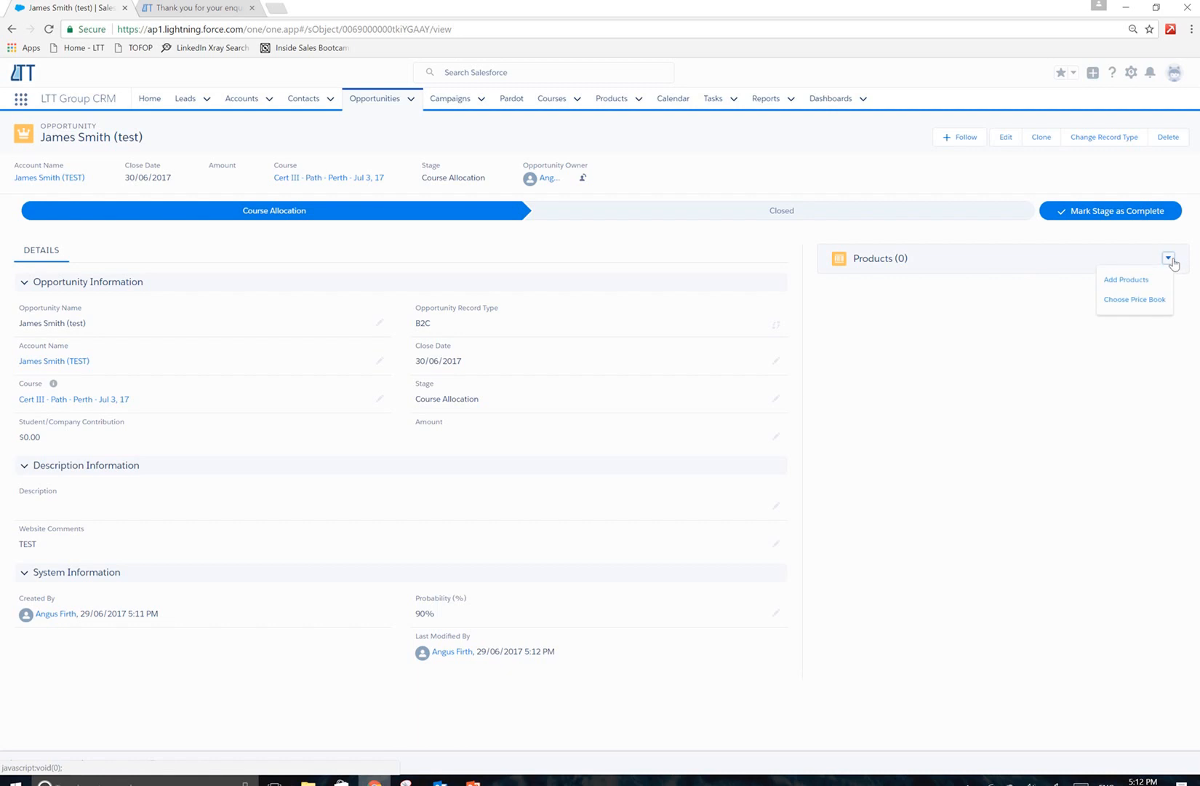
click(1148, 298)
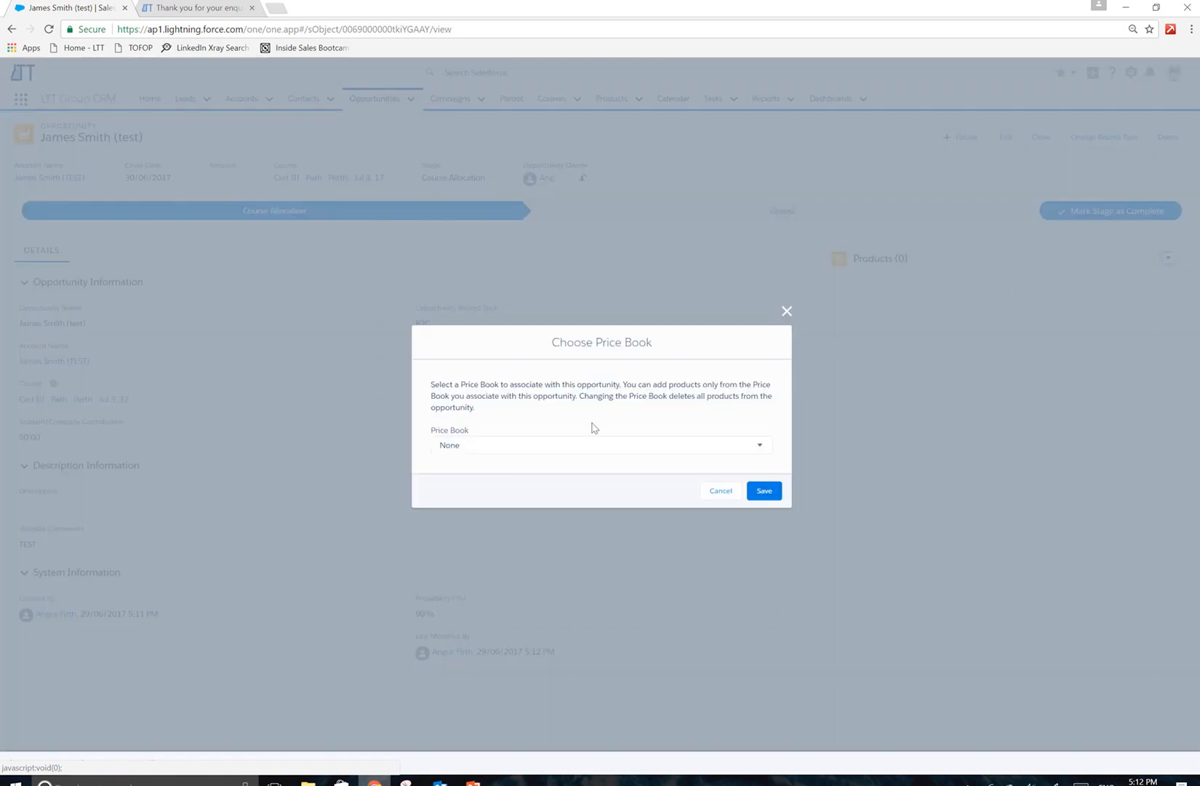
click(602, 446)
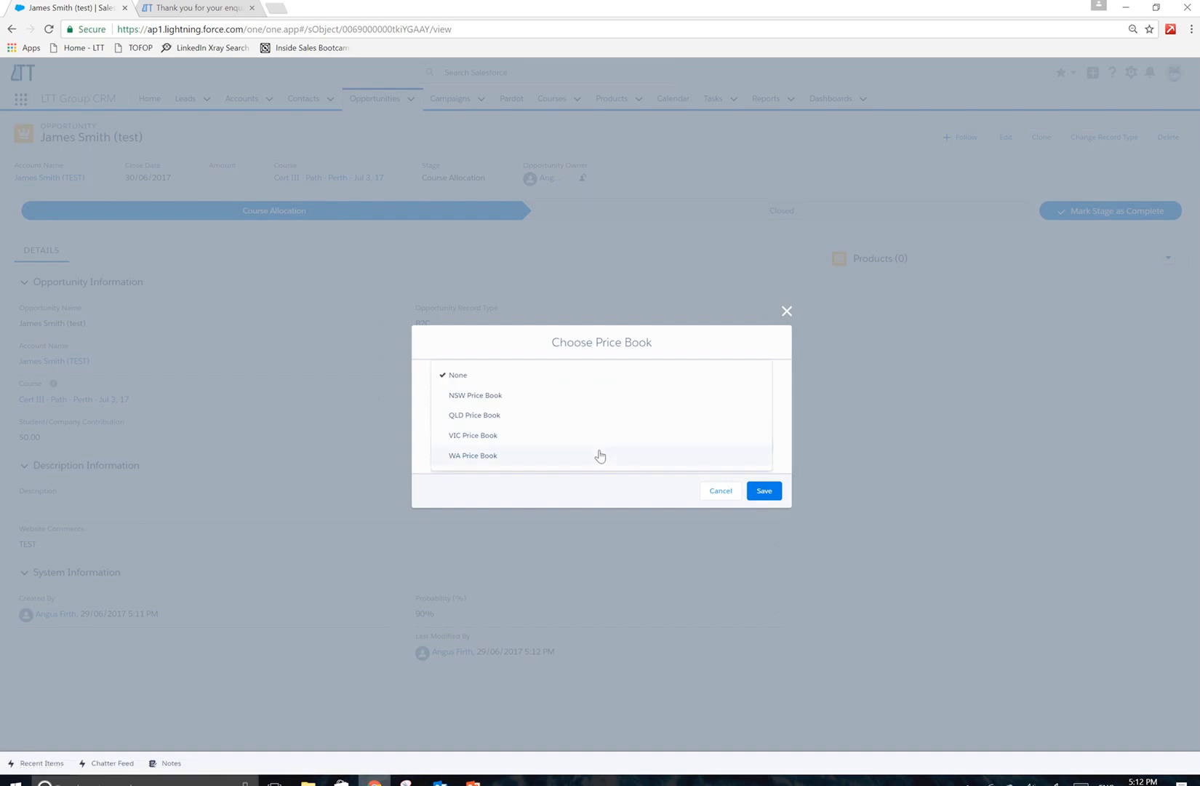
click(570, 457)
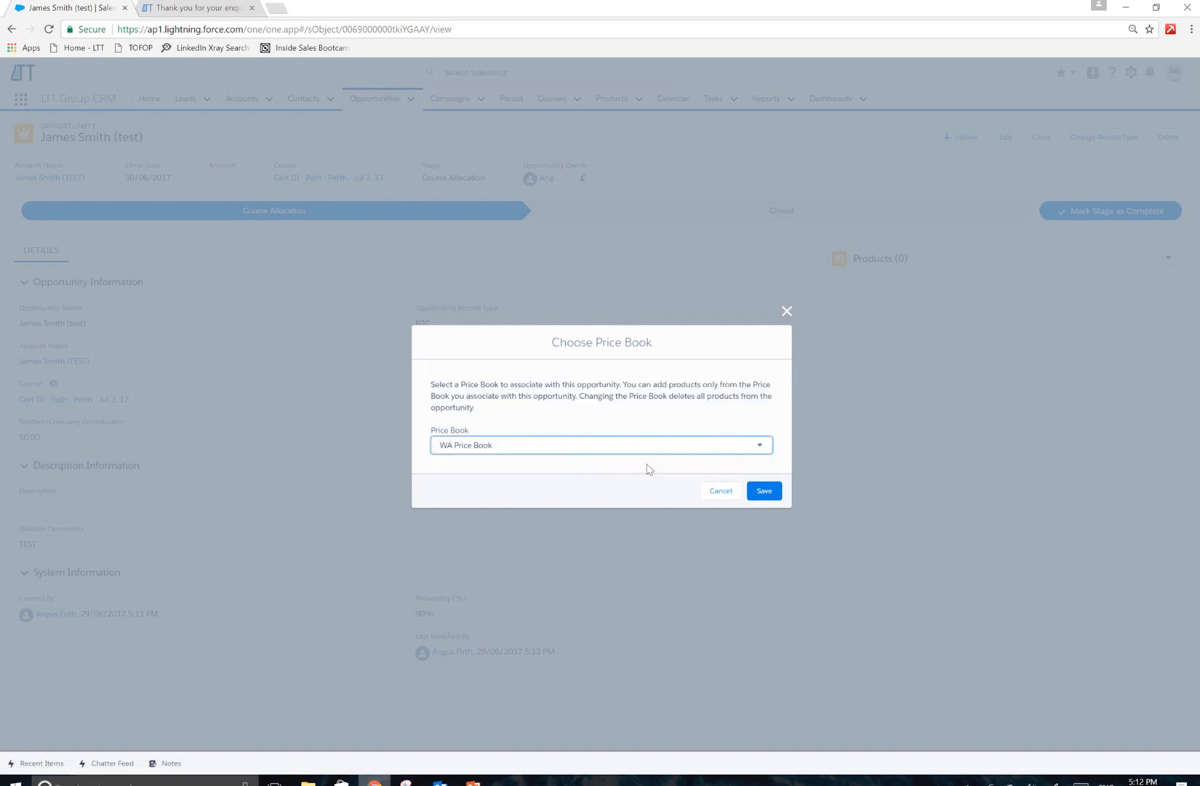
click(764, 490)
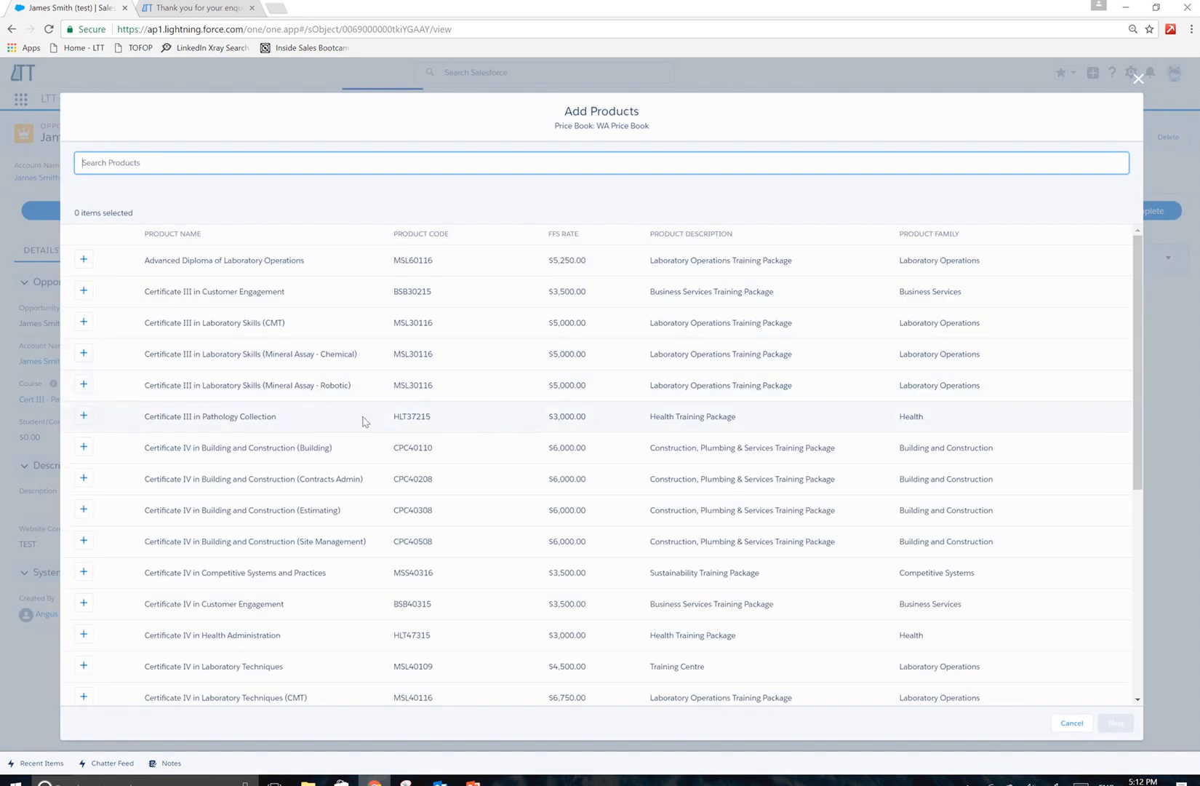
Add the product Certificate III in Pathology Collection with quantity 1 and a student contribution of 3000.
click(84, 415)
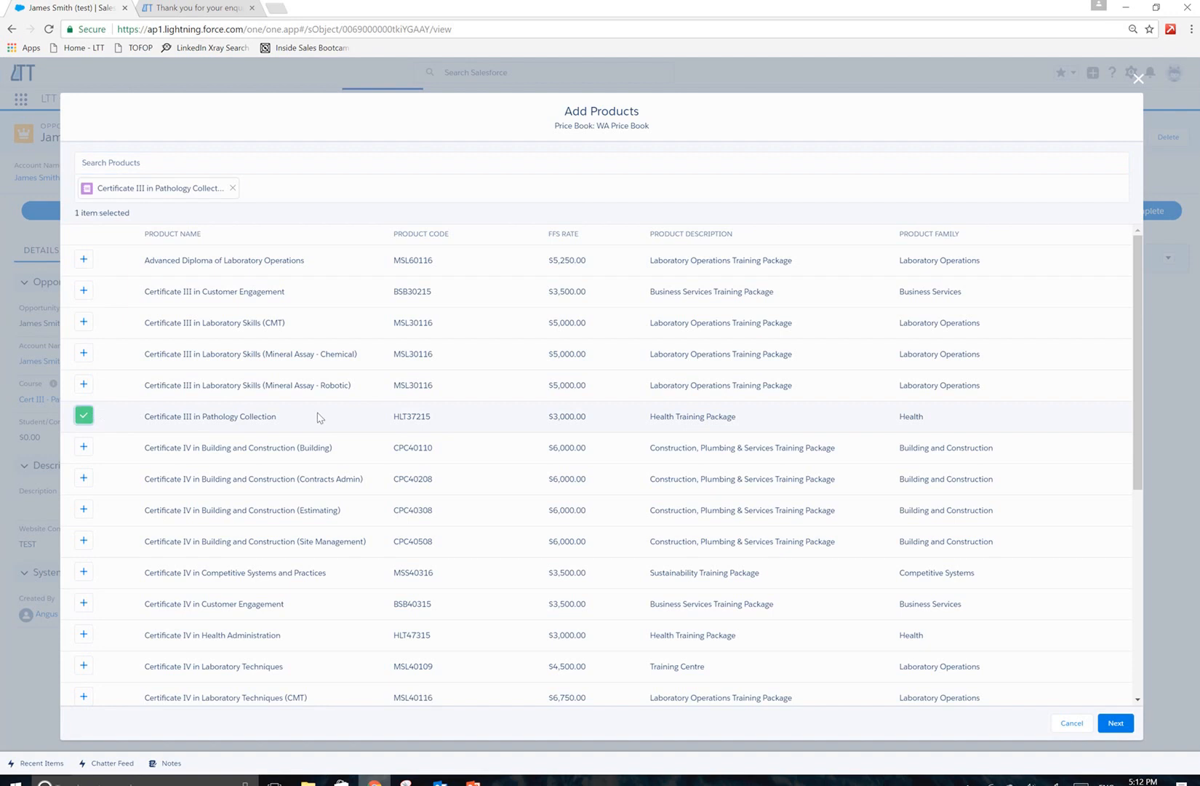
click(1115, 725)
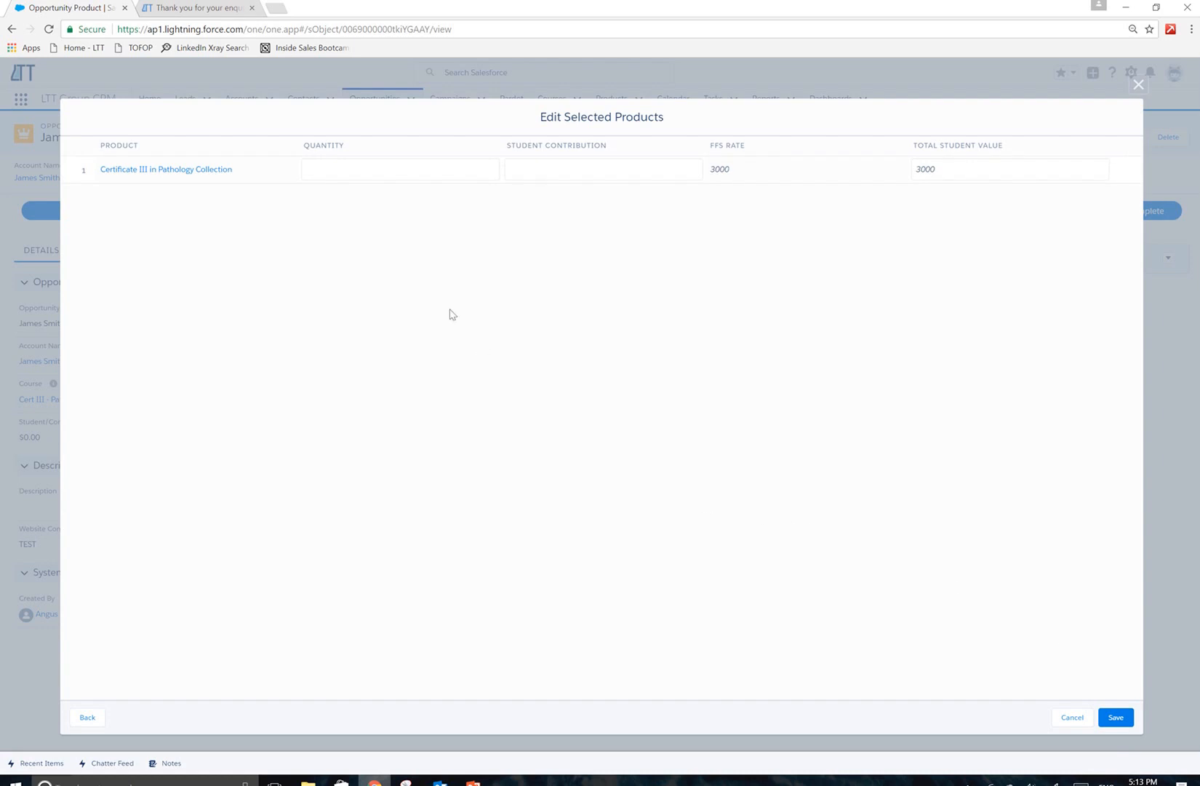
click(396, 170)
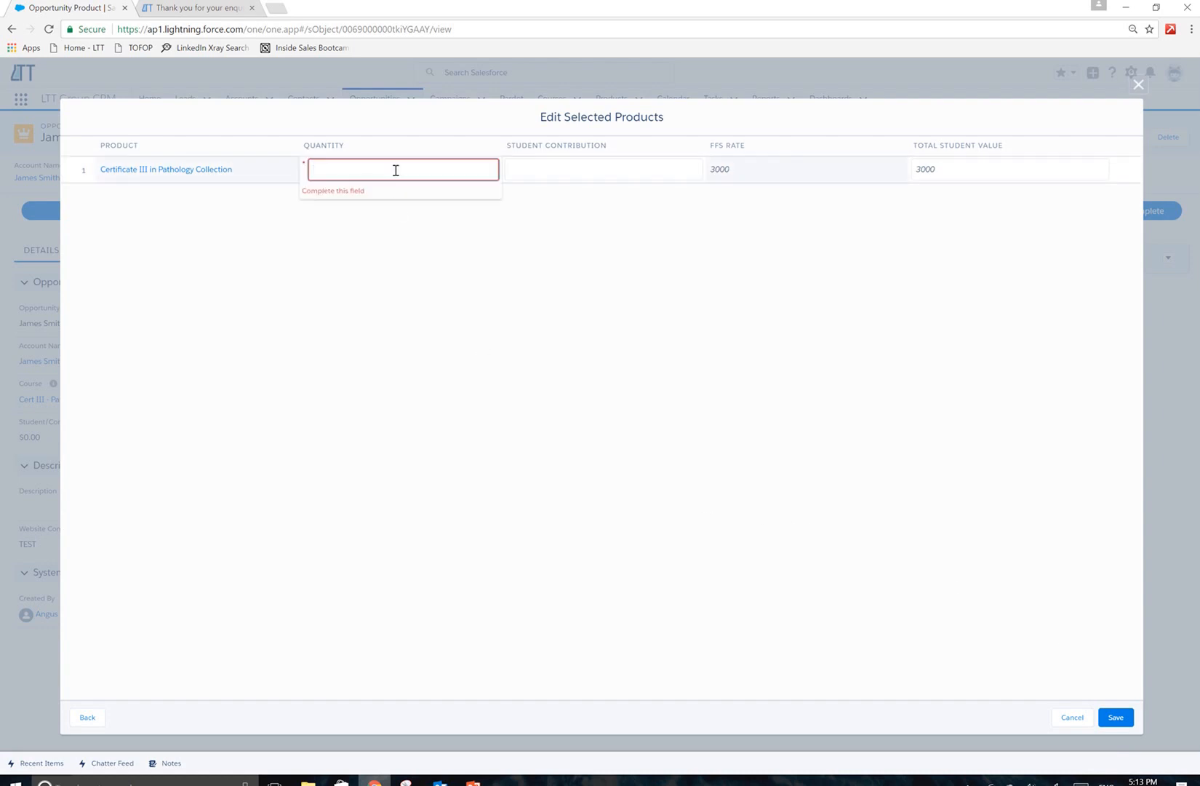
text(1)
click(659, 179)
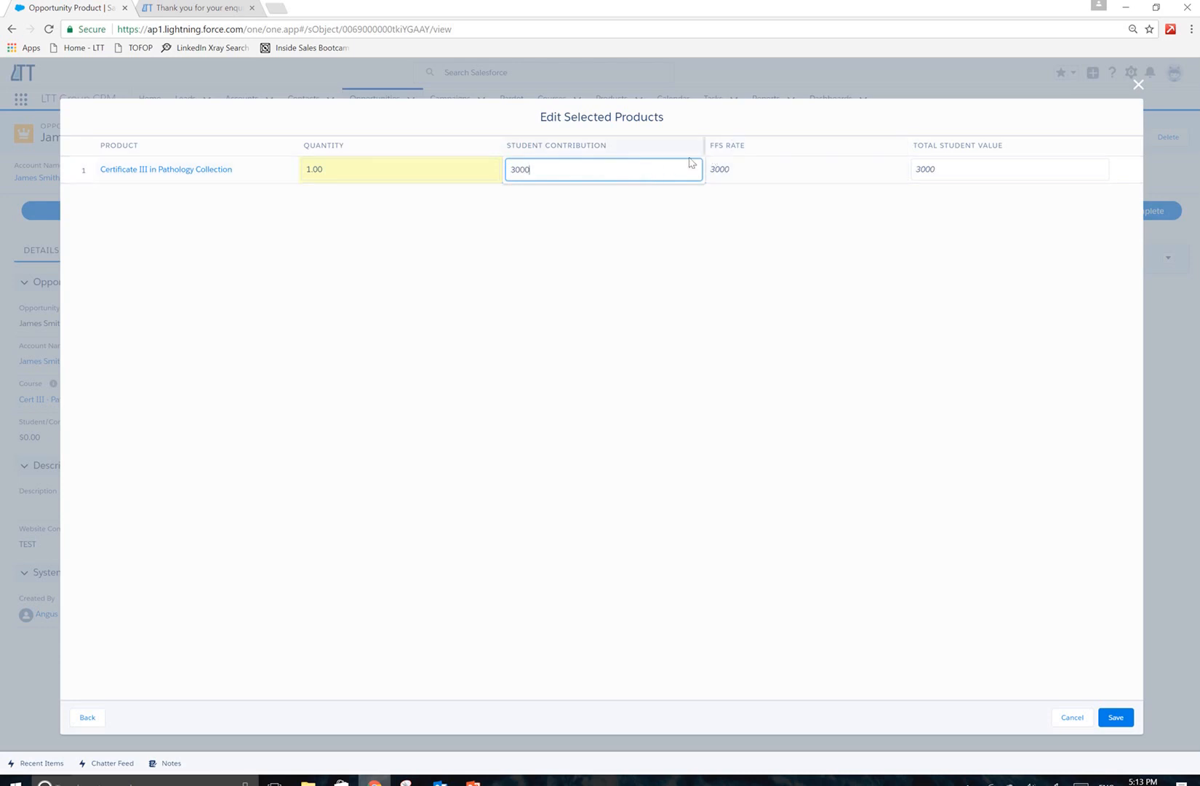
click(952, 176)
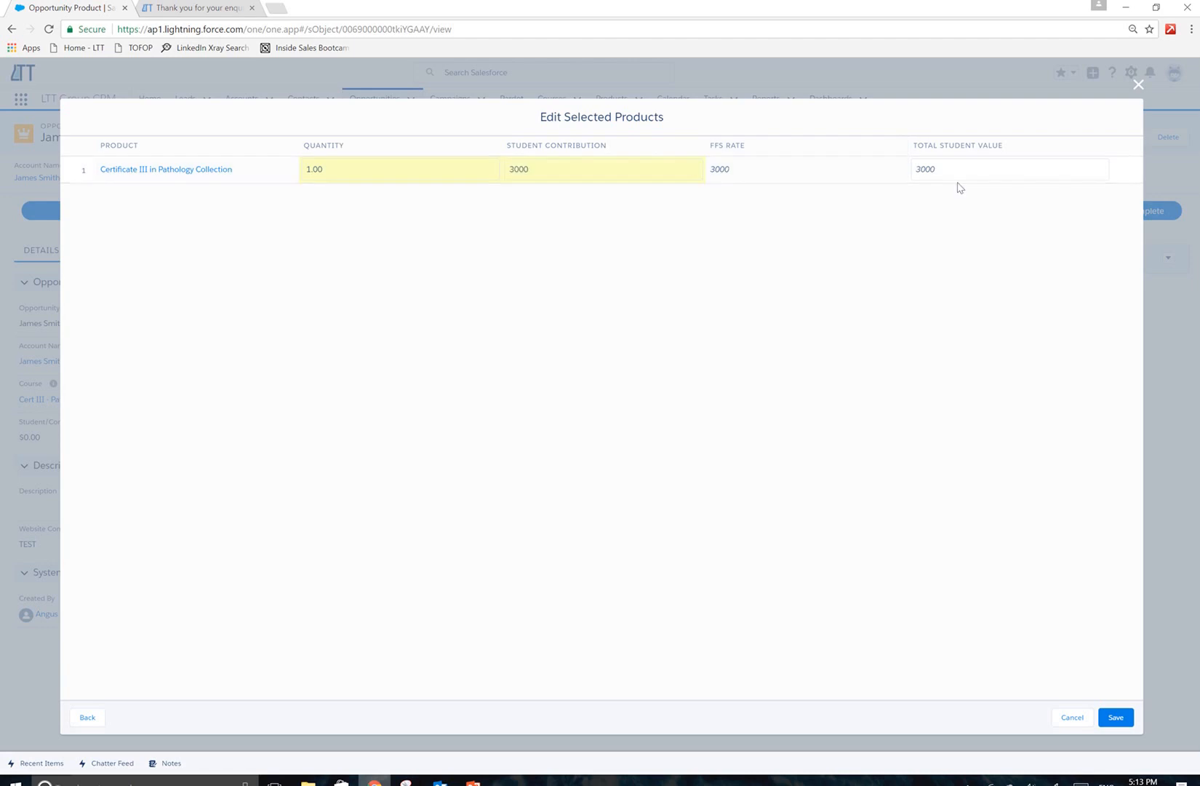
click(856, 204)
click(918, 168)
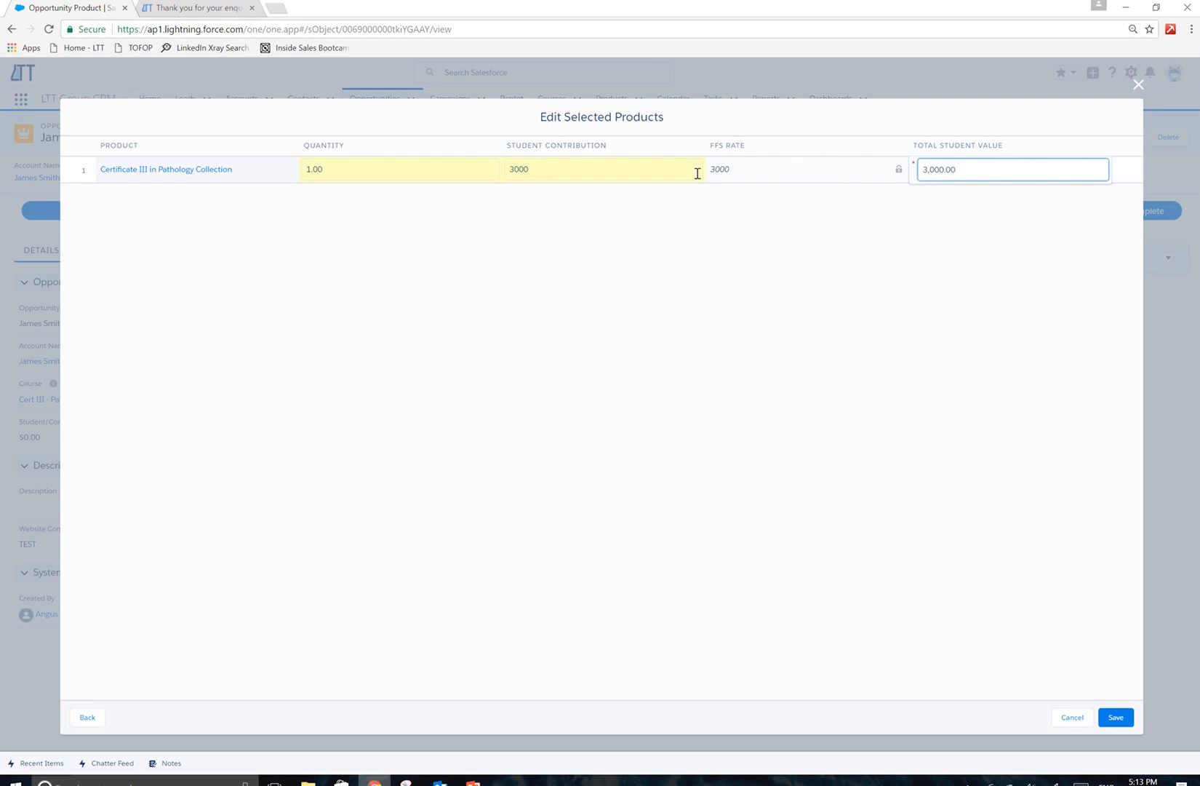
Try a student contribution of 500, set it back to 3000, and save the selected product.
click(665, 174)
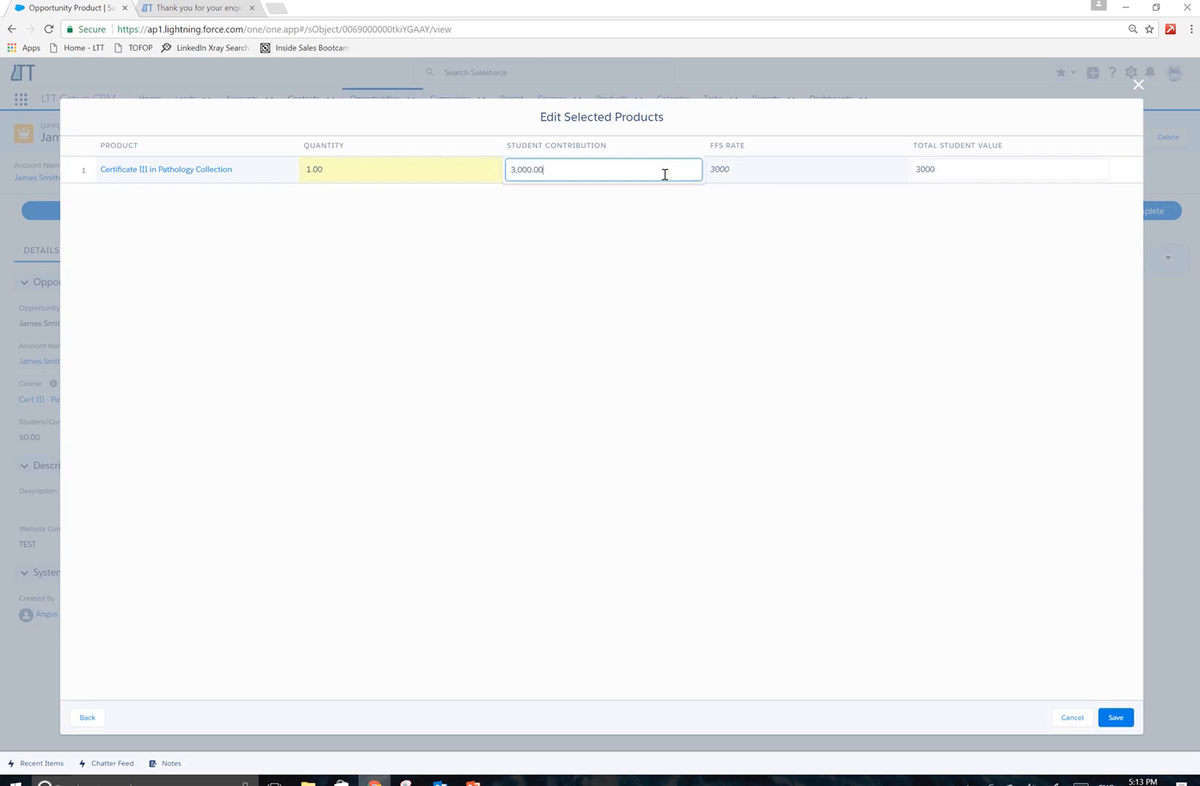
drag(665, 173, 511, 171)
text(500)
drag(553, 166, 492, 167)
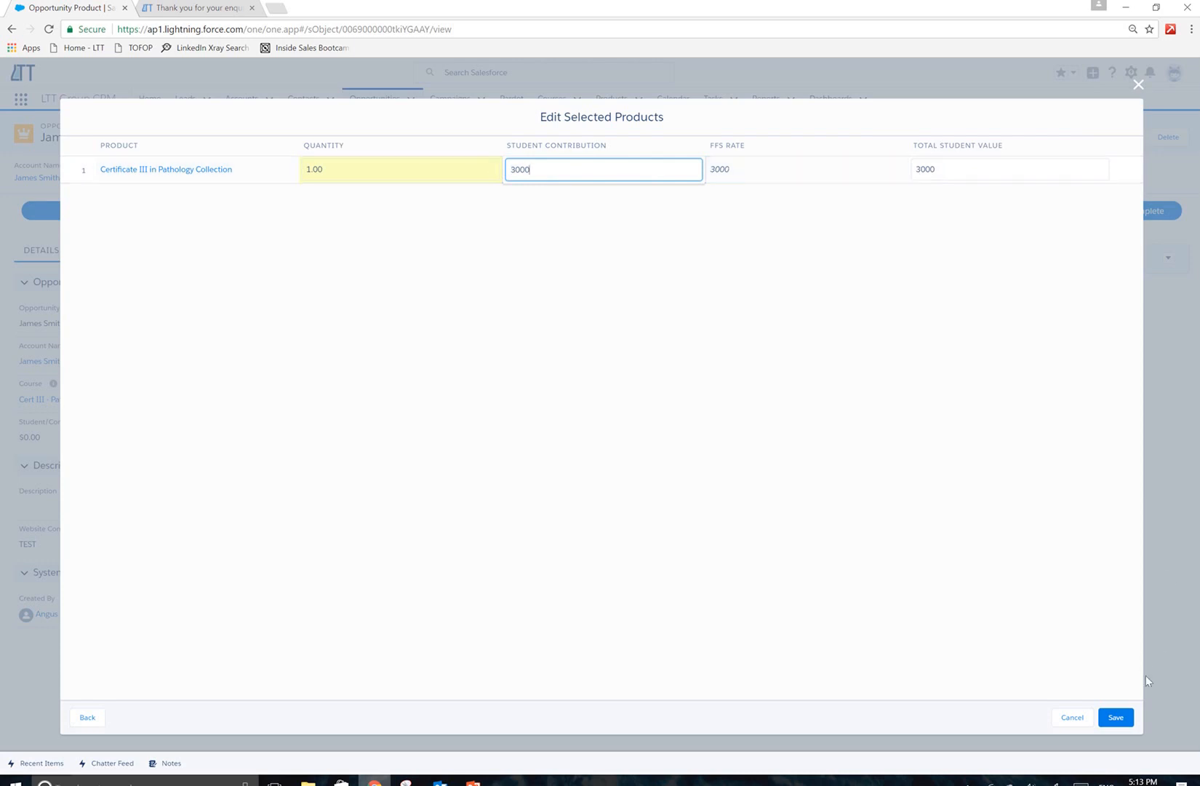
click(1117, 717)
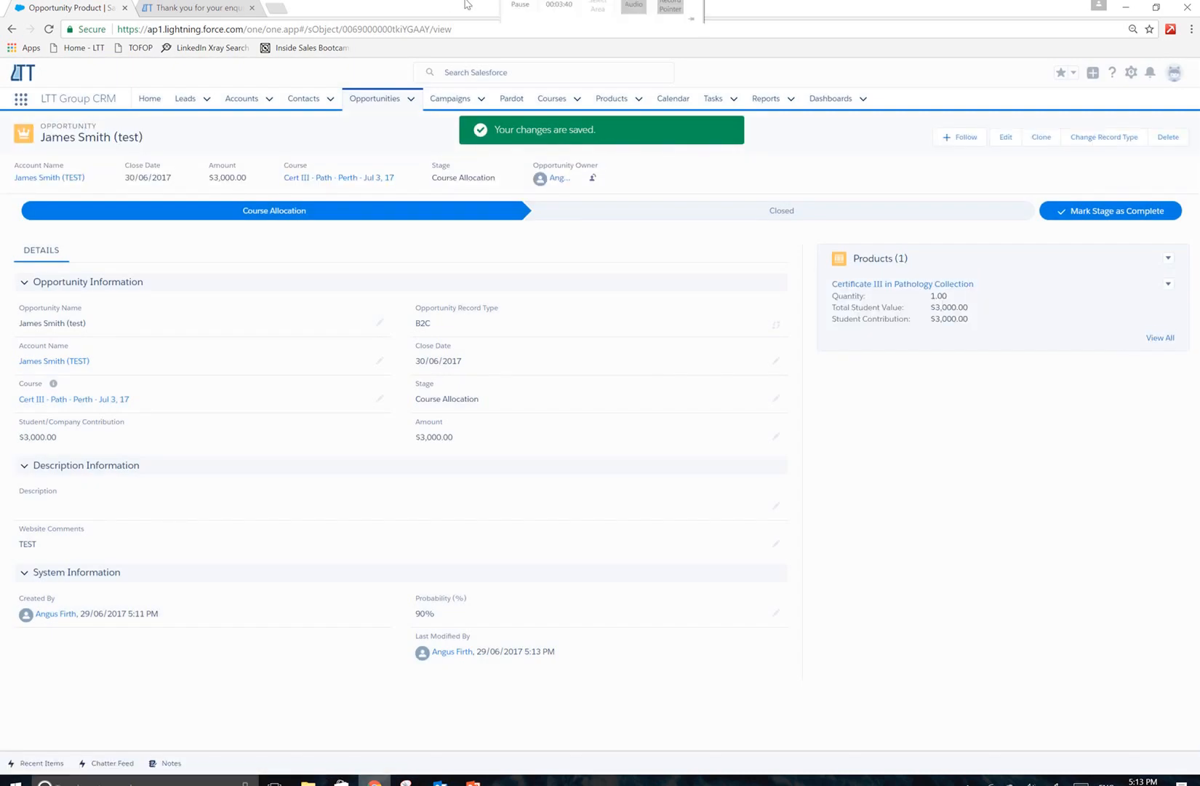
Close the opportunity with the stage Closed Won and dismiss the notification.
mouse_move(519, 8)
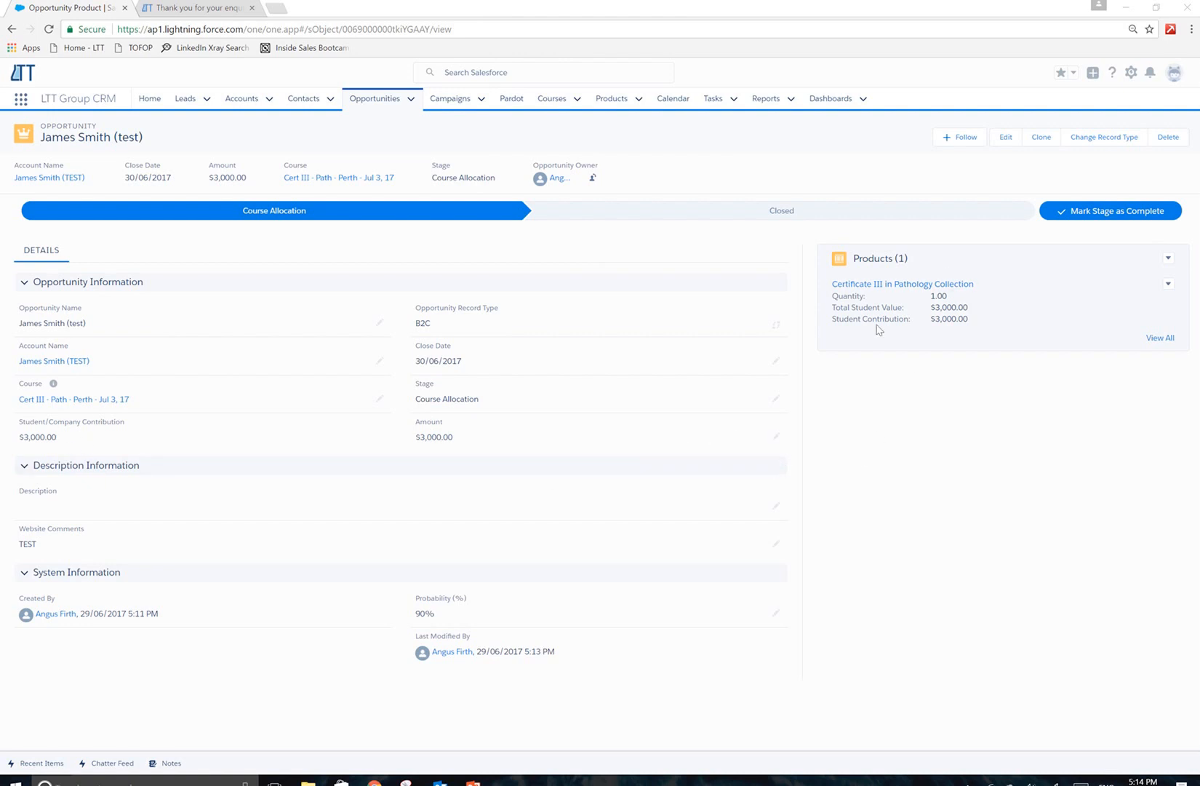
click(790, 213)
click(1111, 210)
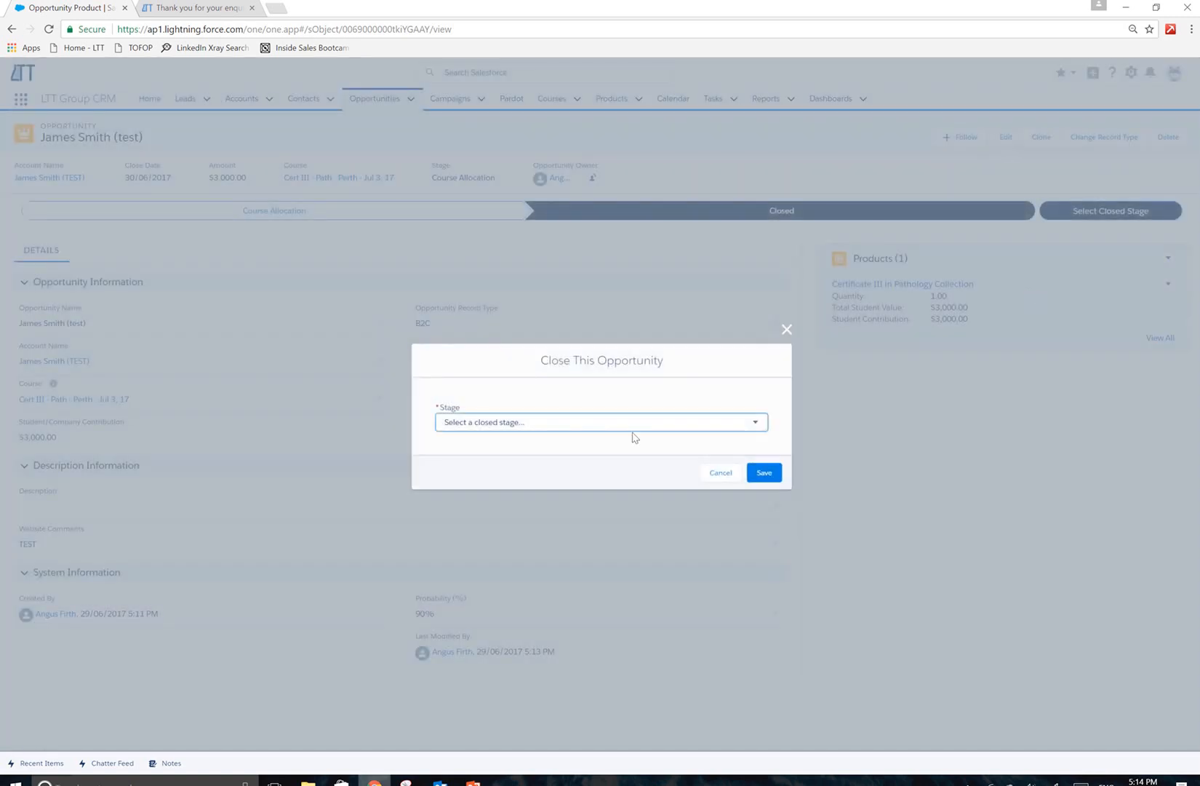
click(639, 428)
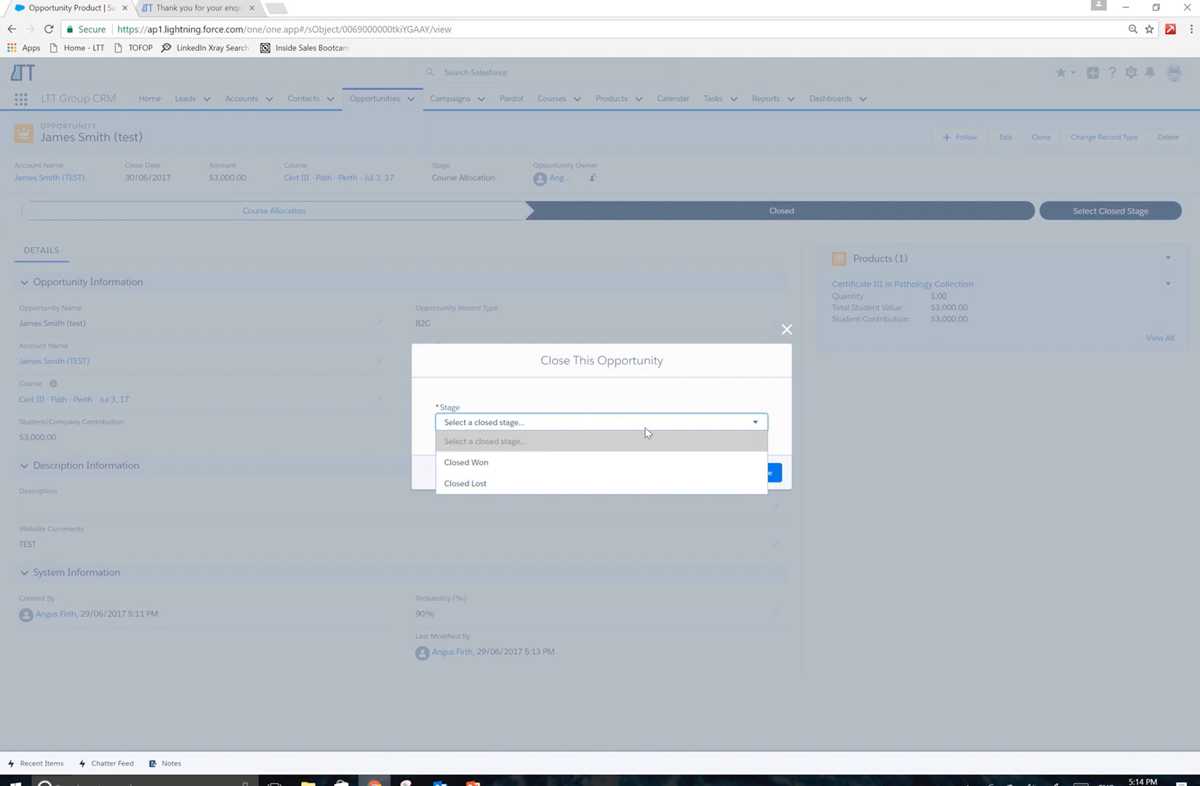
click(610, 463)
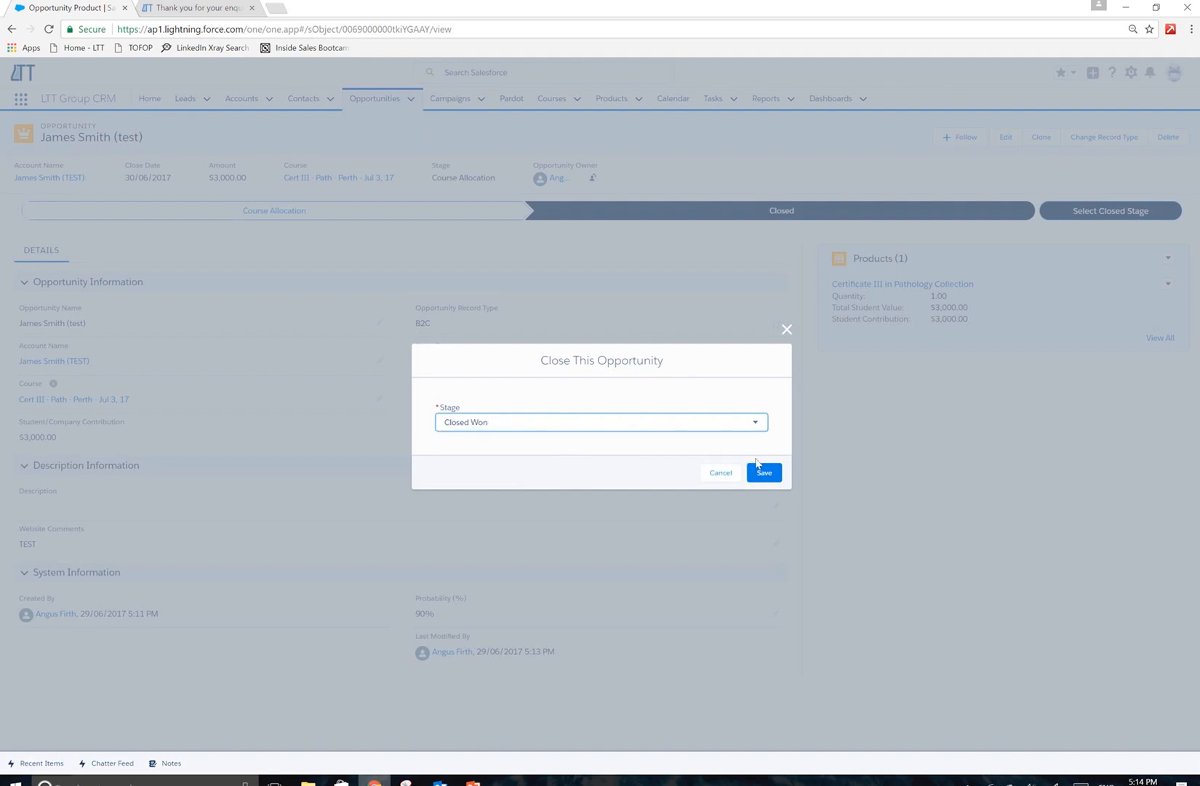
click(763, 471)
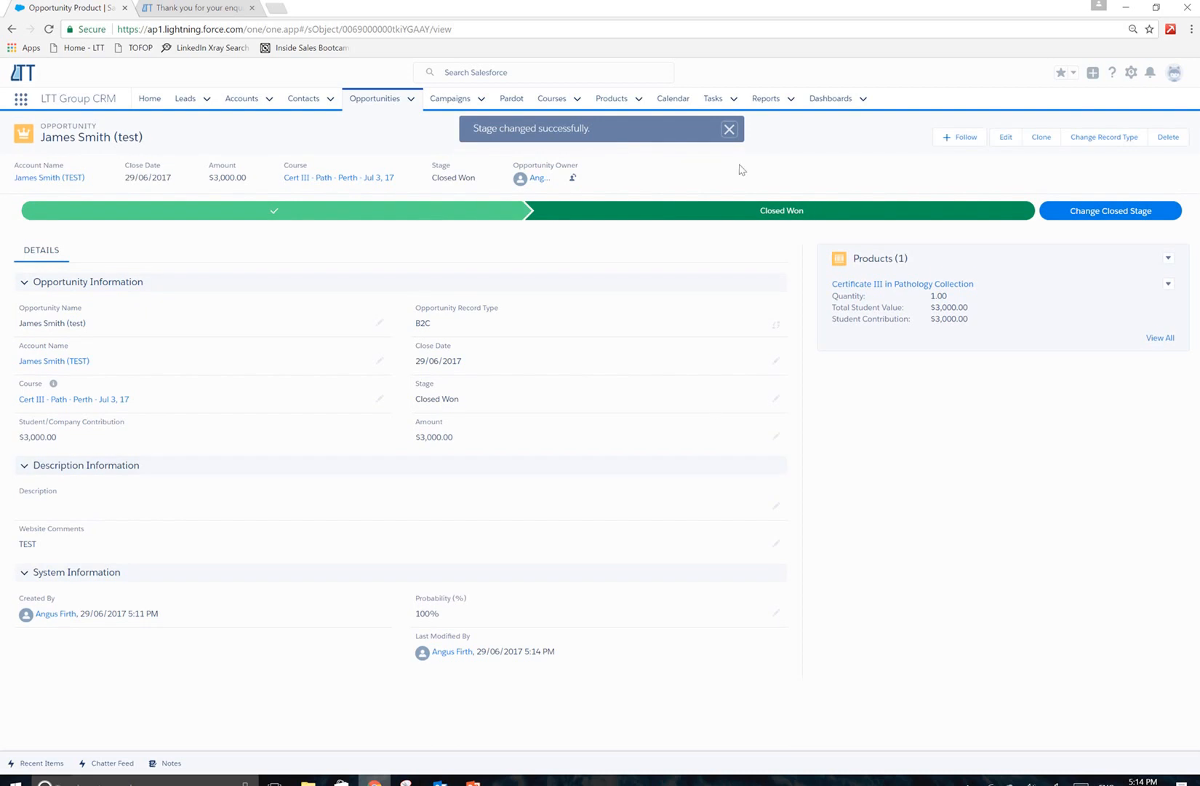
click(730, 131)
Open the course "Cert III - Path - Perth - Jul 3, 17" and review its summary and linked opportunities.
click(551, 100)
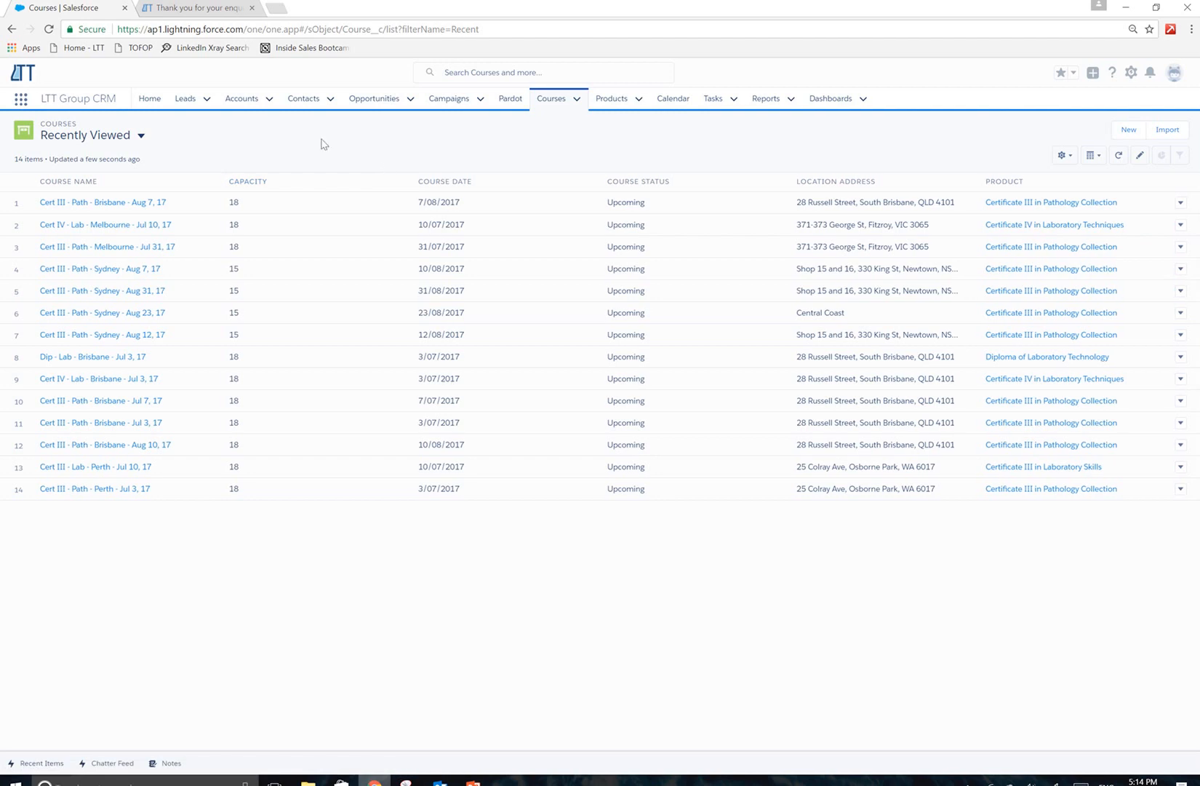
click(111, 489)
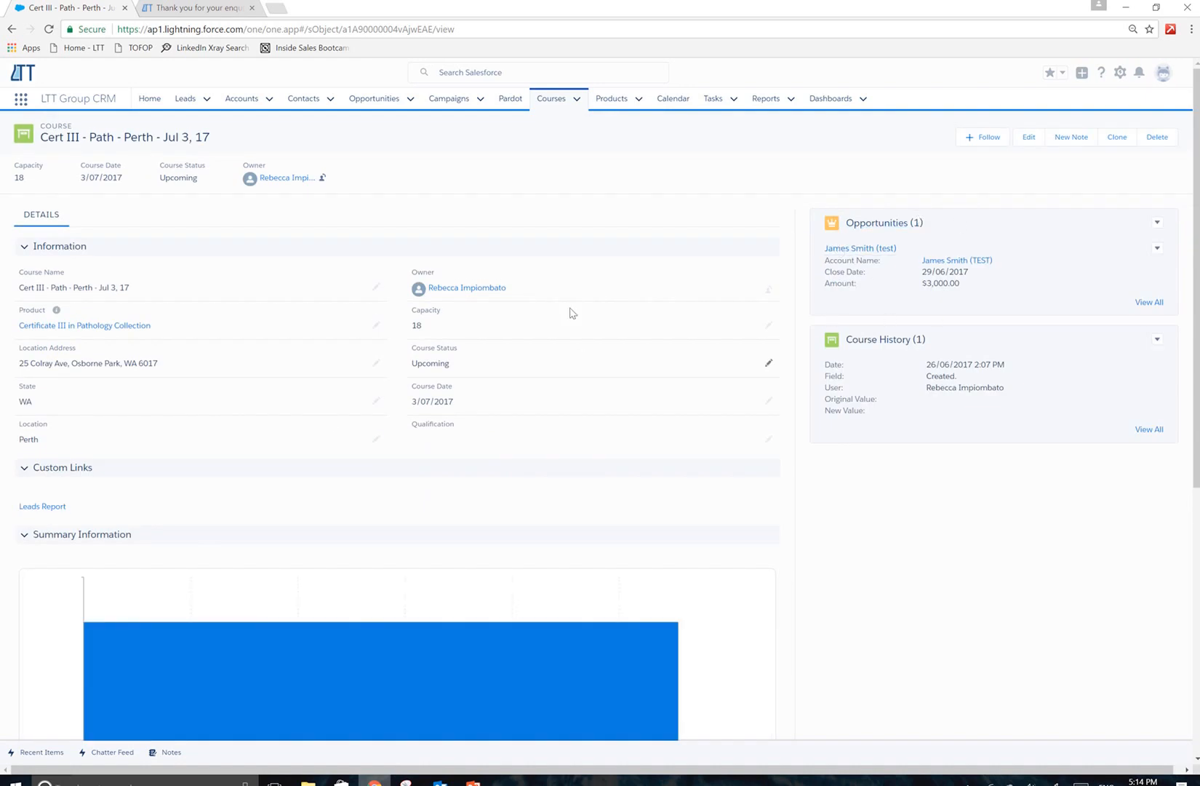
scroll(570, 313, down, 4)
scroll(578, 313, up, 4)
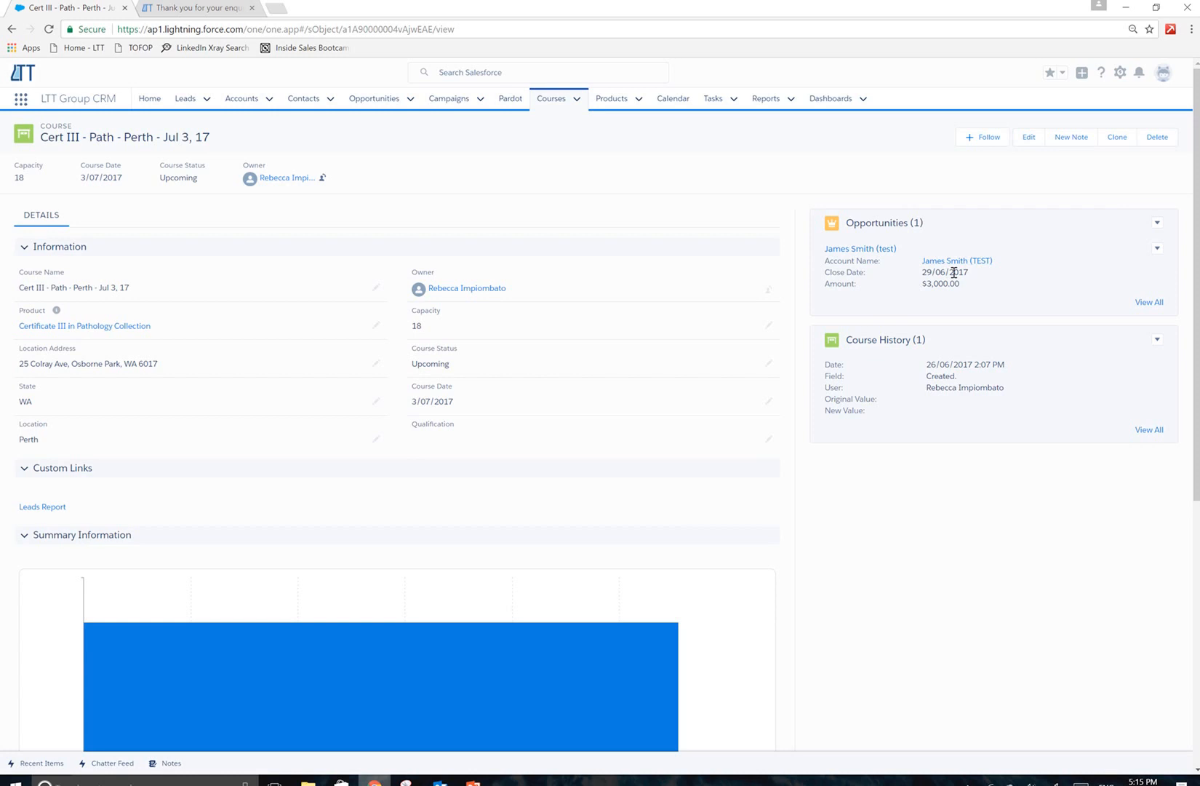
mouse_move(657, 3)
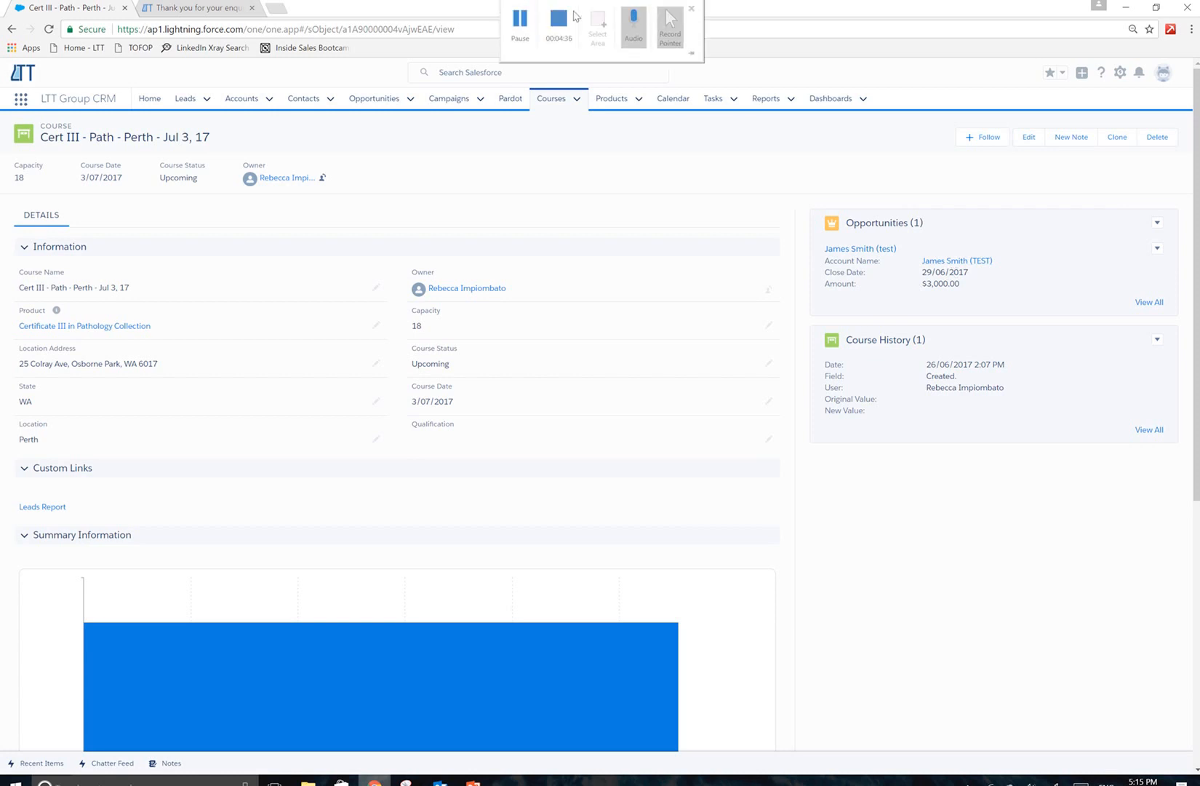